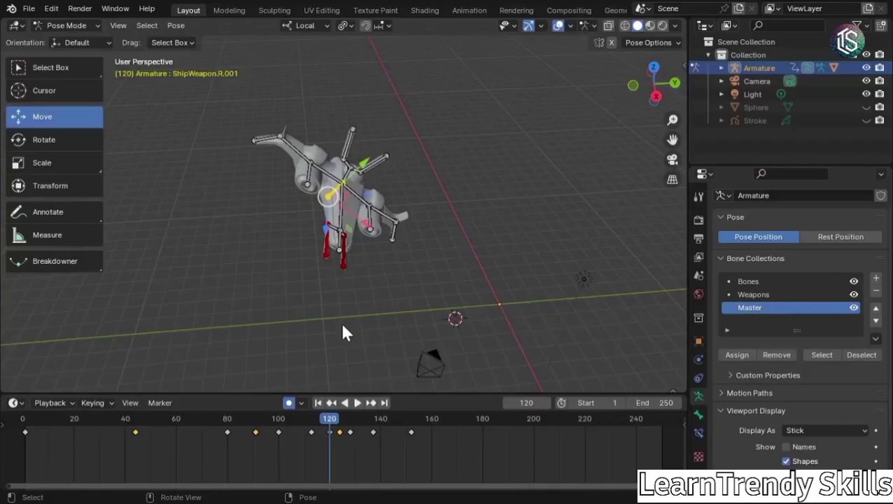
- In the Animation workspace, turn the Dope Sheet into a Graph Editor showing the Master bone's F-curves
{"action": "left_click", "coordinate": [467, 10]}
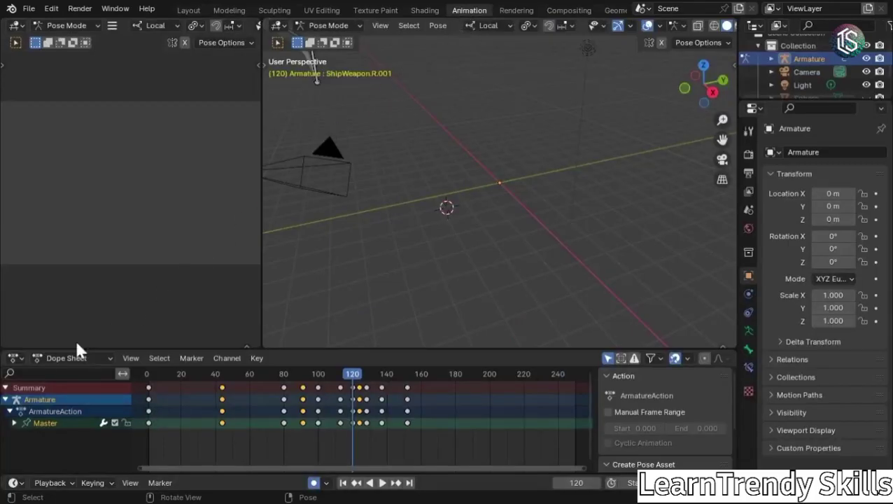
{"action": "left_click", "coordinate": [18, 356]}
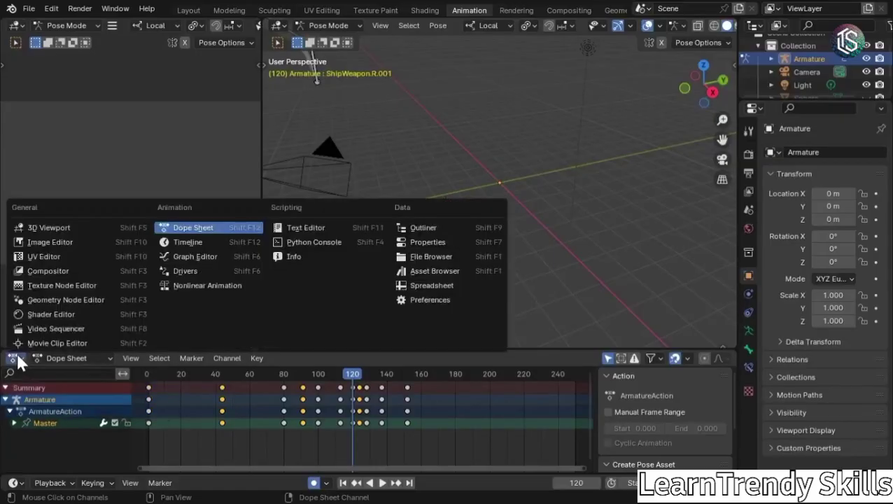
{"action": "left_click", "coordinate": [171, 255]}
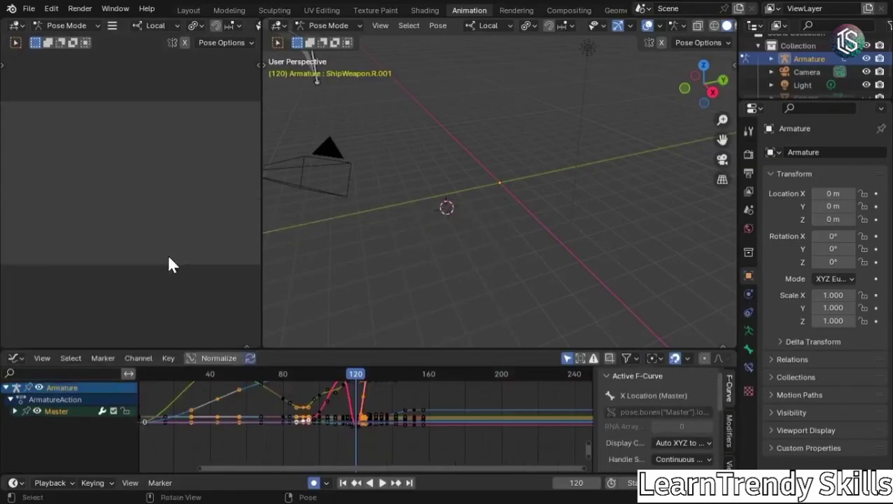
- Back in Layout, split the 3D Viewport and make the new area a Graph Editor
{"action": "left_click", "coordinate": [187, 9]}
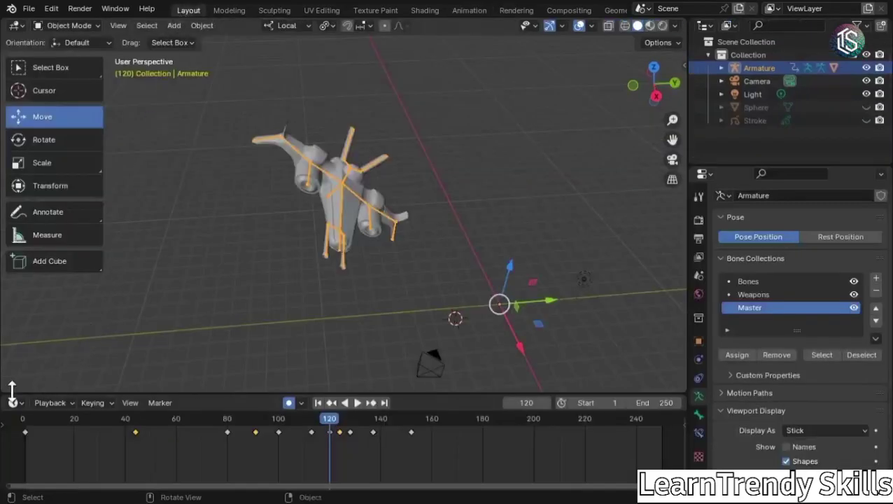
{"action": "left_click_drag", "start_coordinate": [3, 389], "coordinate": [21, 235]}
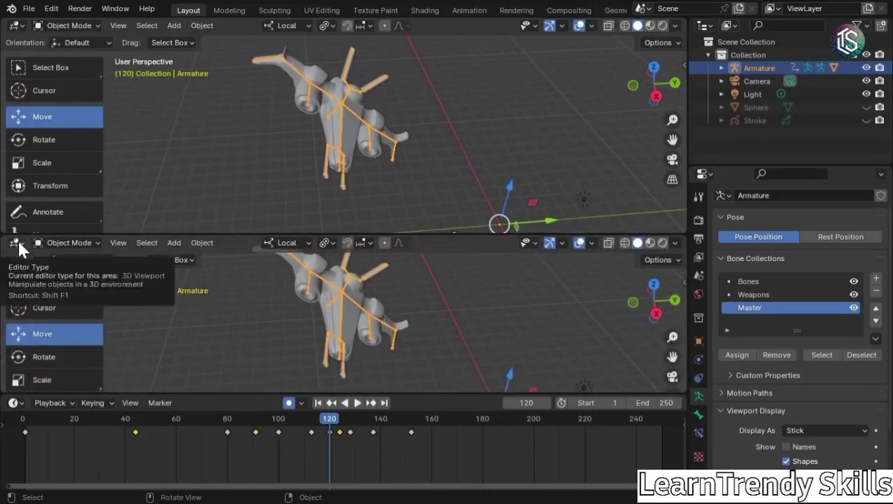
{"action": "left_click", "coordinate": [17, 245]}
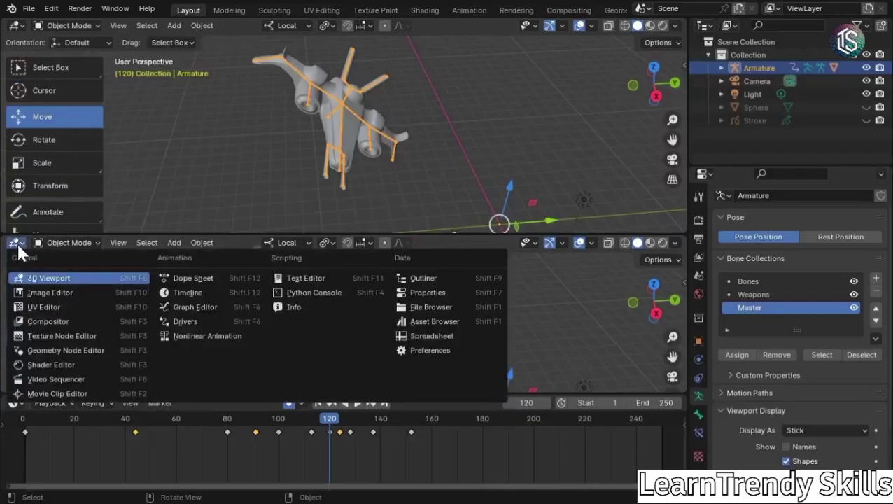
{"action": "left_click", "coordinate": [179, 311]}
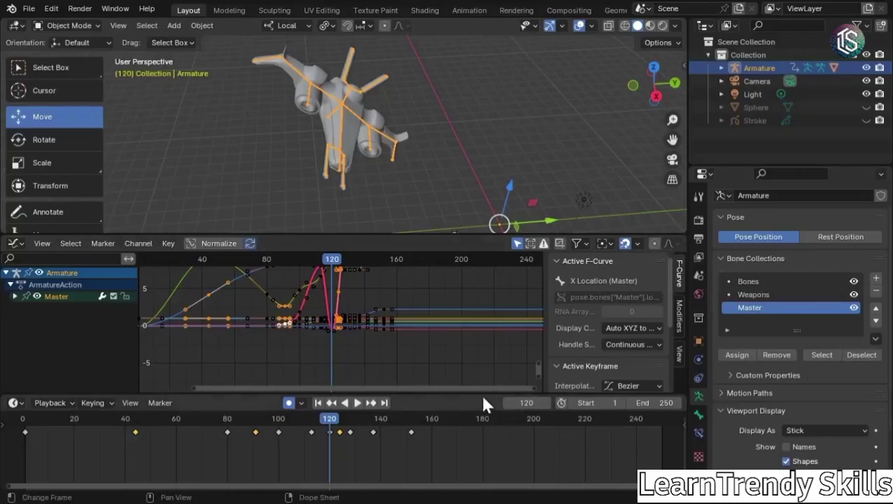
- Enlarge the Graph Editor, clear the timeline keyframe selection, and pan the curves into view
{"action": "left_click_drag", "start_coordinate": [480, 394], "coordinate": [479, 432]}
{"action": "left_click_drag", "start_coordinate": [439, 234], "coordinate": [437, 247]}
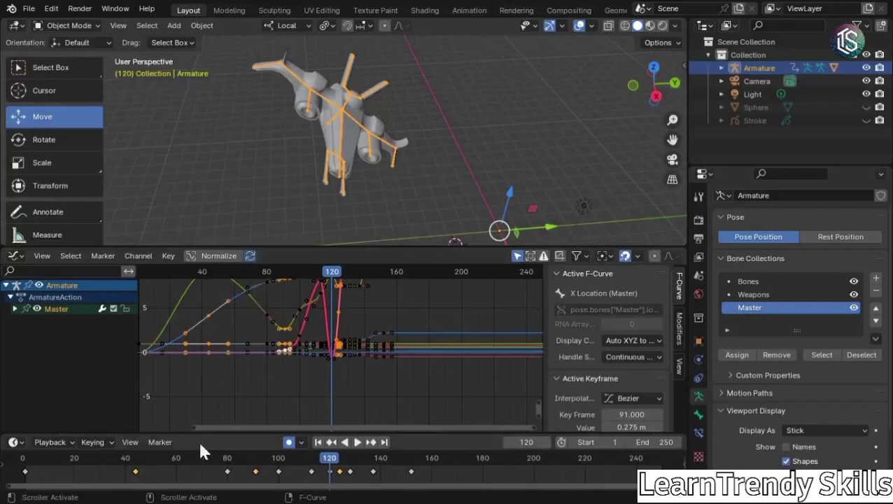
{"action": "left_click", "coordinate": [109, 477]}
{"action": "left_click_drag", "start_coordinate": [114, 474], "coordinate": [297, 479]}
{"action": "left_click", "coordinate": [297, 479]}
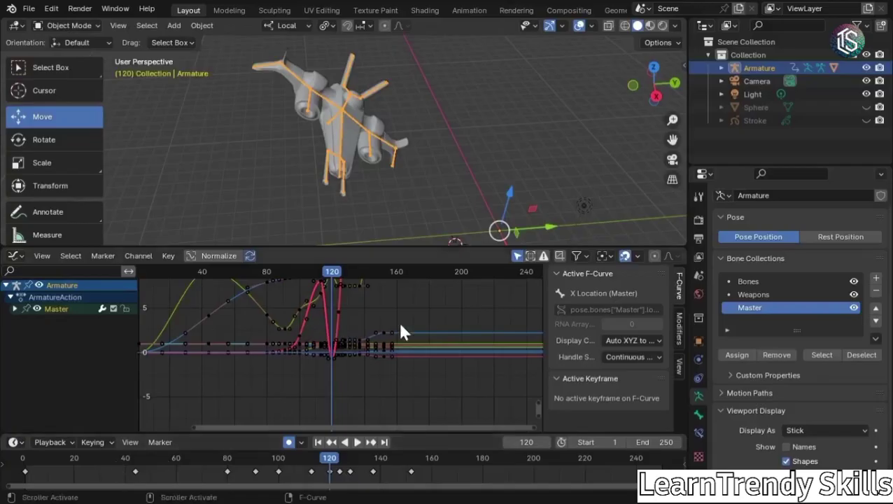
{"action": "middle_click_drag", "start_coordinate": [399, 319], "coordinate": [462, 362]}
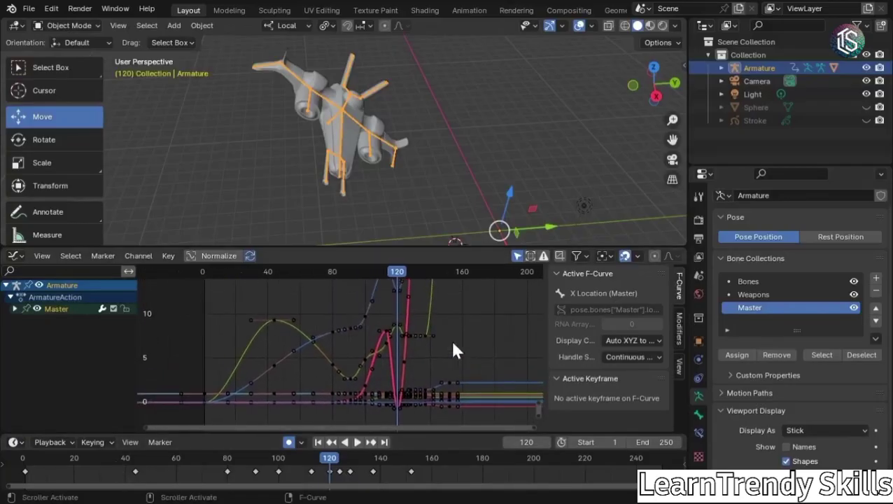
{"action": "mouse_move", "coordinate": [450, 314]}
{"action": "middle_mouse_down"}
{"action": "mouse_move", "coordinate": [447, 345]}
{"action": "mouse_move", "coordinate": [447, 305]}
{"action": "middle_mouse_up"}
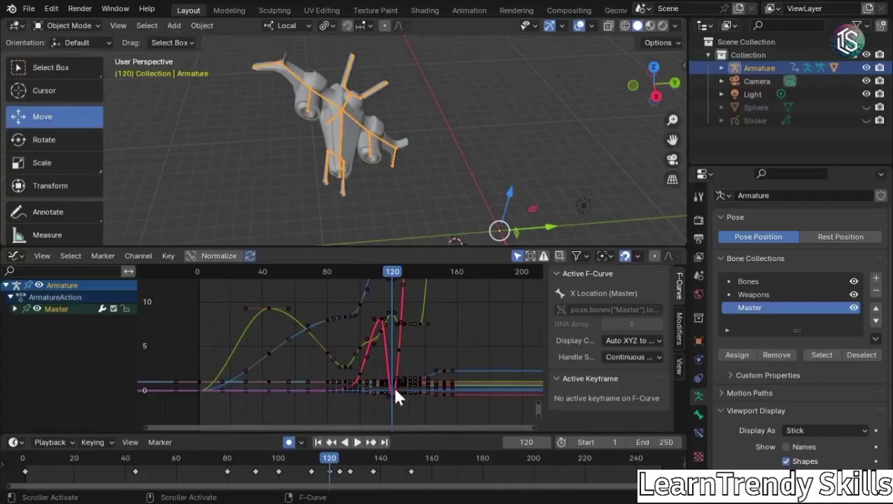
{"action": "scroll", "coordinate": [394, 224], "scroll_direction": "down", "scroll_amount": 1}
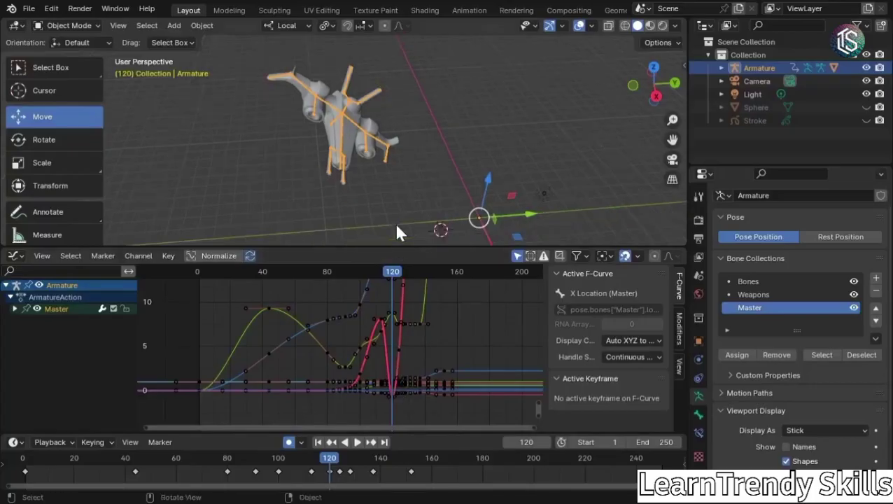
- Put the armature in Pose Mode, make the Master bone active, and hide the graph sidebar
{"action": "left_click", "coordinate": [82, 26]}
{"action": "left_click", "coordinate": [73, 68]}
{"action": "middle_click_drag", "start_coordinate": [110, 115], "coordinate": [399, 153]}
{"action": "left_click", "coordinate": [312, 161]}
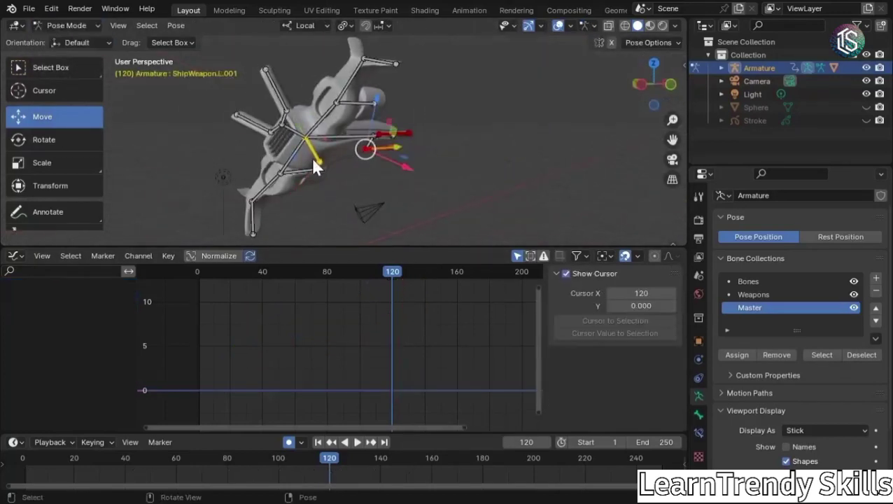
{"action": "left_click", "coordinate": [312, 151]}
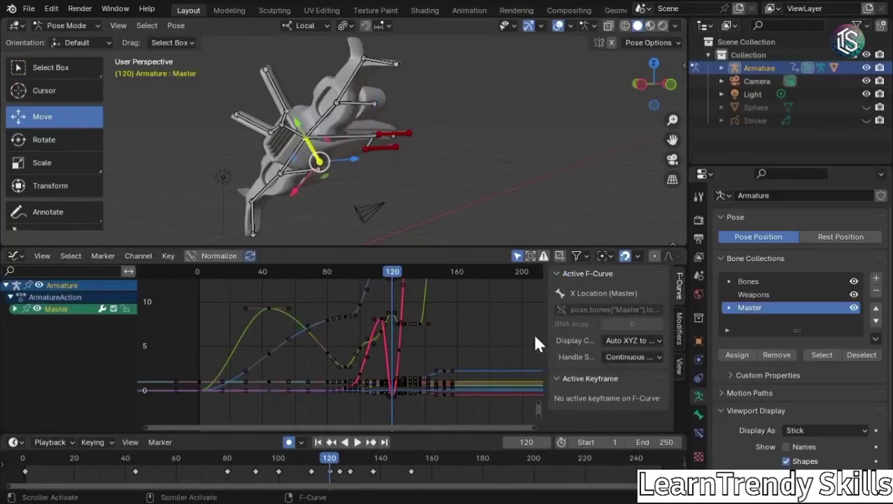
{"action": "key", "text": "n"}
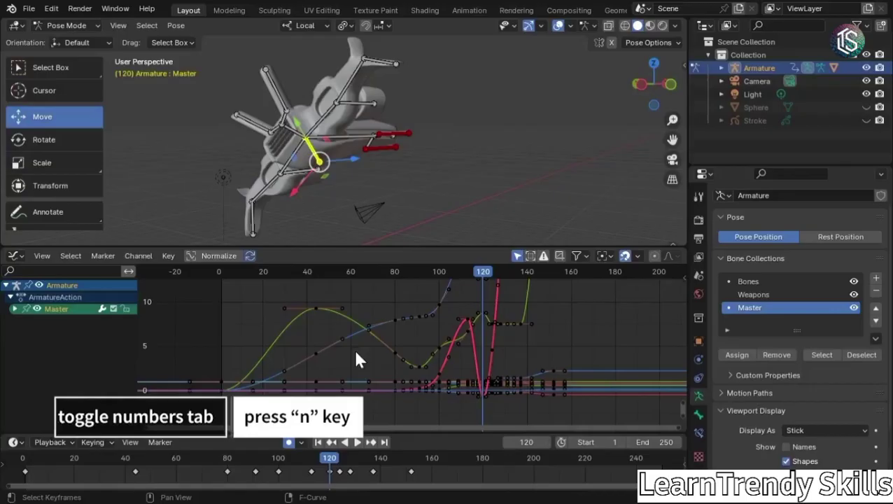
- Expand the Master bone's channels and highlight its Z, Y and X Location curves in turn
{"action": "left_click", "coordinate": [13, 309]}
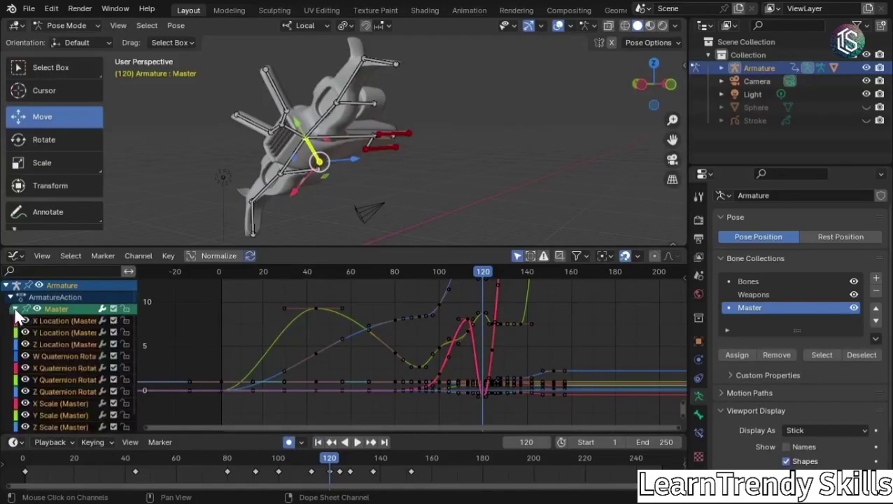
{"action": "scroll", "coordinate": [58, 339], "scroll_direction": "down", "scroll_amount": 1}
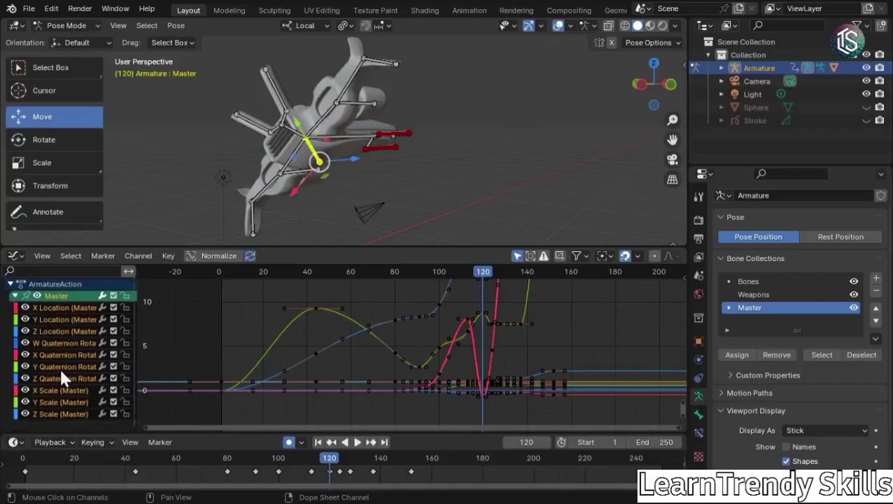
{"action": "scroll", "coordinate": [60, 378], "scroll_direction": "up", "scroll_amount": 1}
{"action": "left_click", "coordinate": [66, 345]}
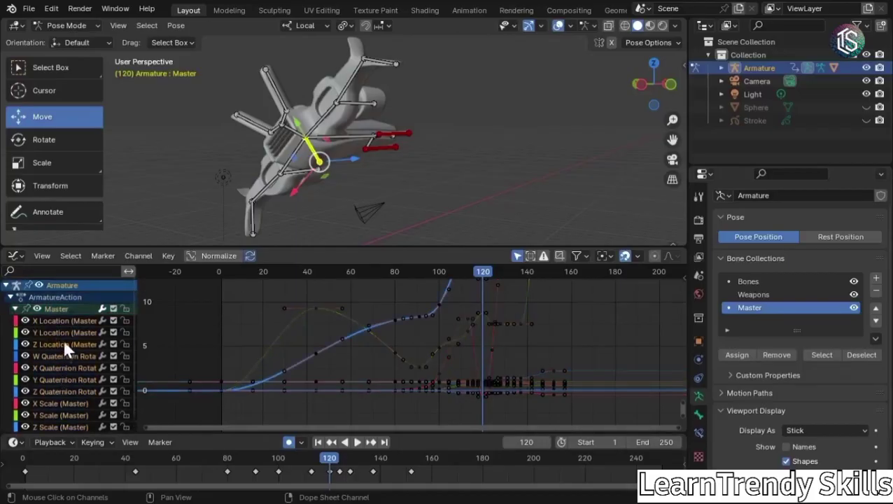
{"action": "left_click", "coordinate": [66, 332]}
{"action": "left_click", "coordinate": [65, 320]}
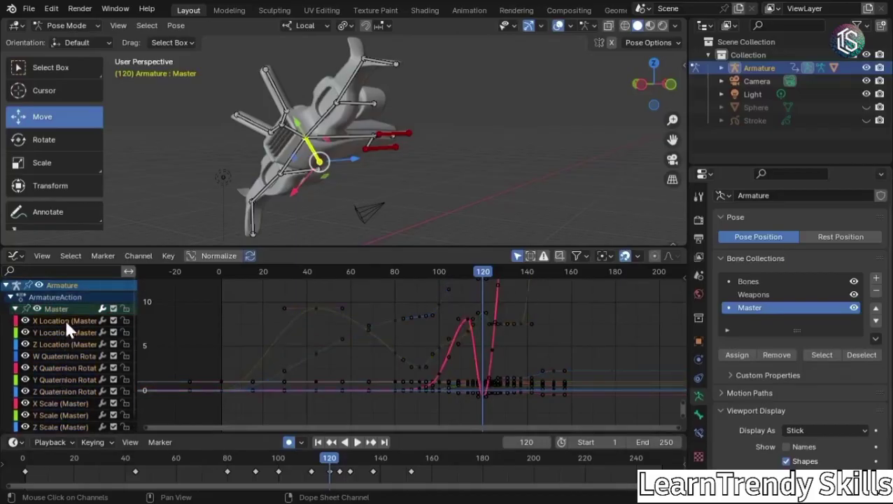
{"action": "left_click", "coordinate": [65, 332]}
{"action": "left_click", "coordinate": [65, 344]}
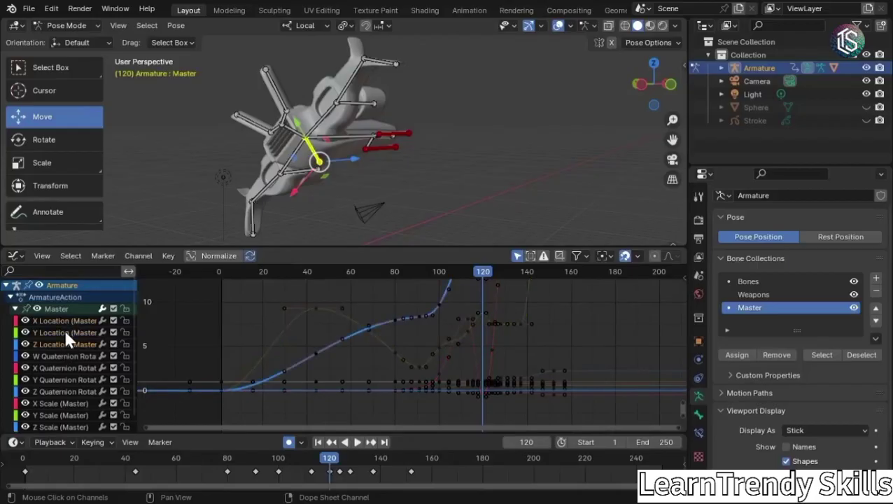
- Cycle through the location curves again, ending on Z Location, and centre it in the graph
{"action": "left_click", "coordinate": [64, 328]}
{"action": "left_click", "coordinate": [64, 320]}
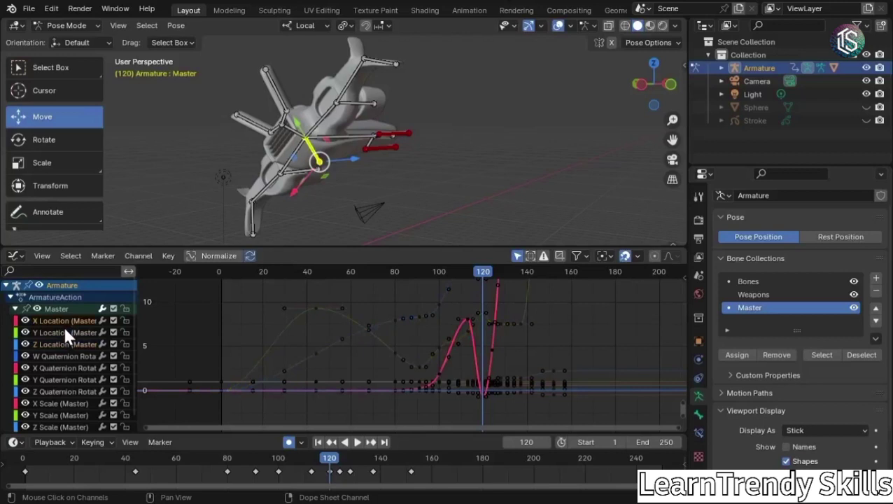
{"action": "left_click", "coordinate": [64, 333]}
{"action": "left_click", "coordinate": [63, 340]}
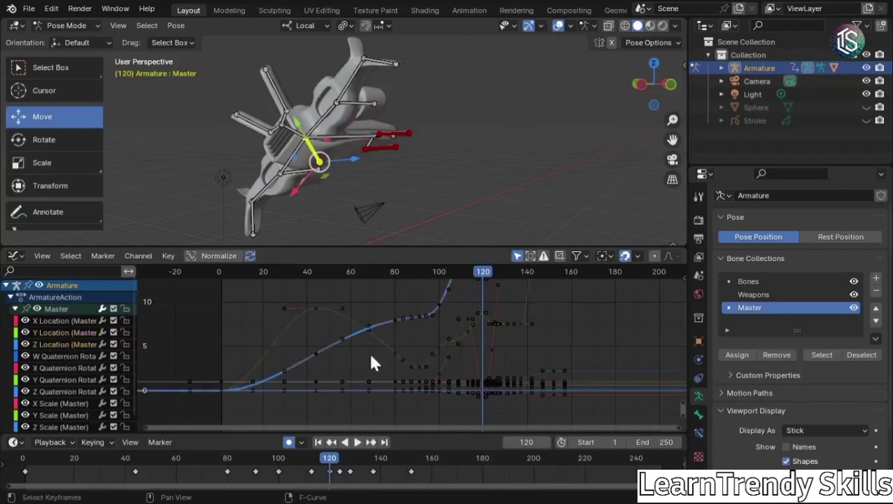
{"action": "scroll", "coordinate": [369, 349], "scroll_direction": "down", "scroll_amount": 2}
{"action": "middle_click_drag", "start_coordinate": [391, 355], "coordinate": [362, 389]}
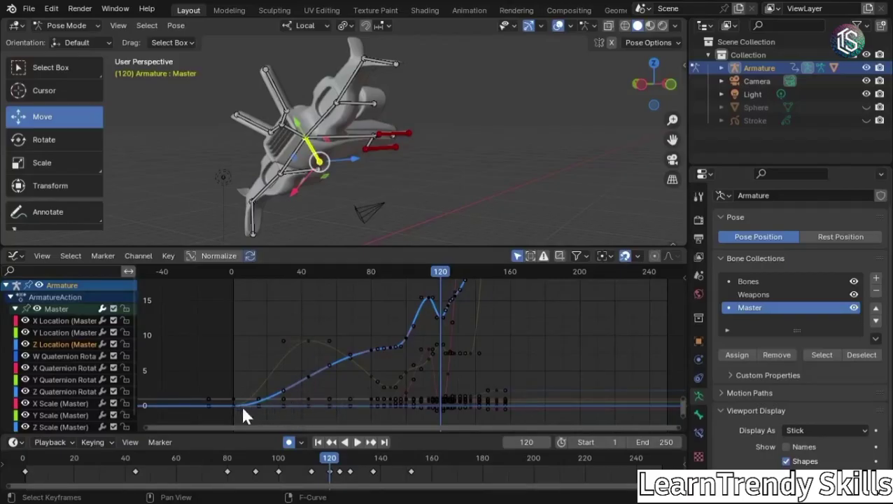
{"action": "scroll", "coordinate": [504, 392], "scroll_direction": "up", "scroll_amount": 1, "text": "shift"}
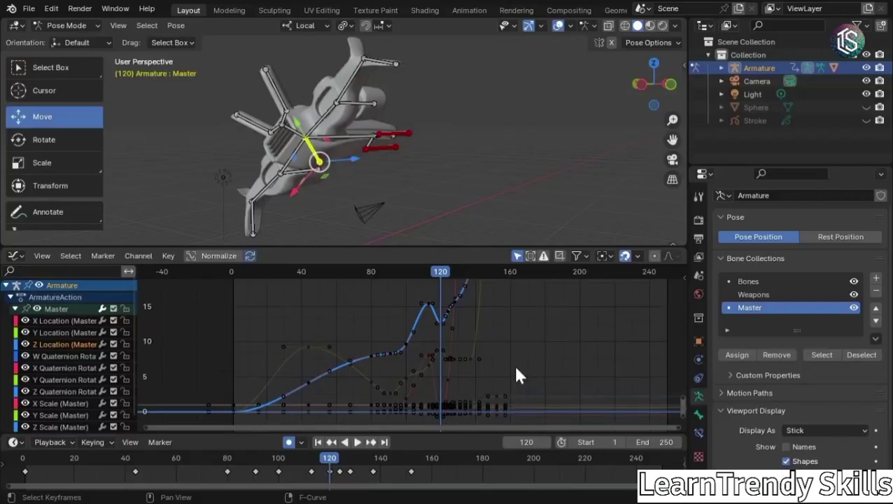
{"action": "left_click", "coordinate": [42, 256]}
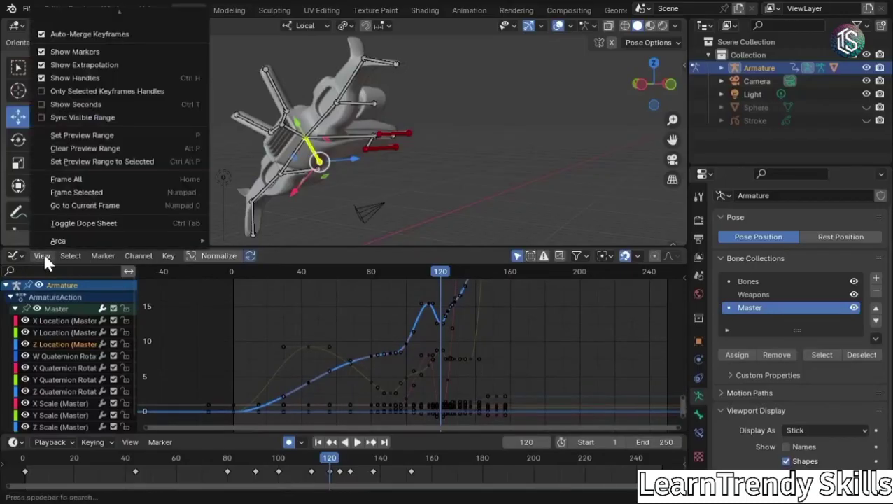
{"action": "left_click", "coordinate": [113, 179]}
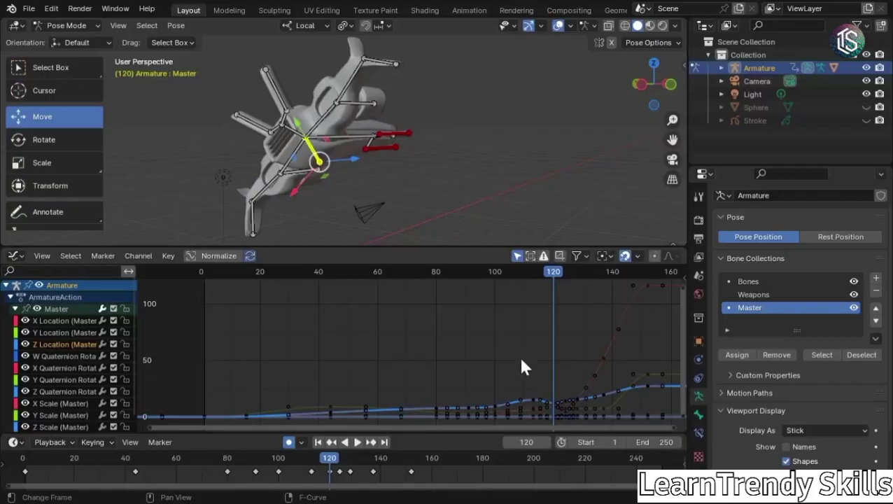
{"action": "left_click", "coordinate": [531, 379]}
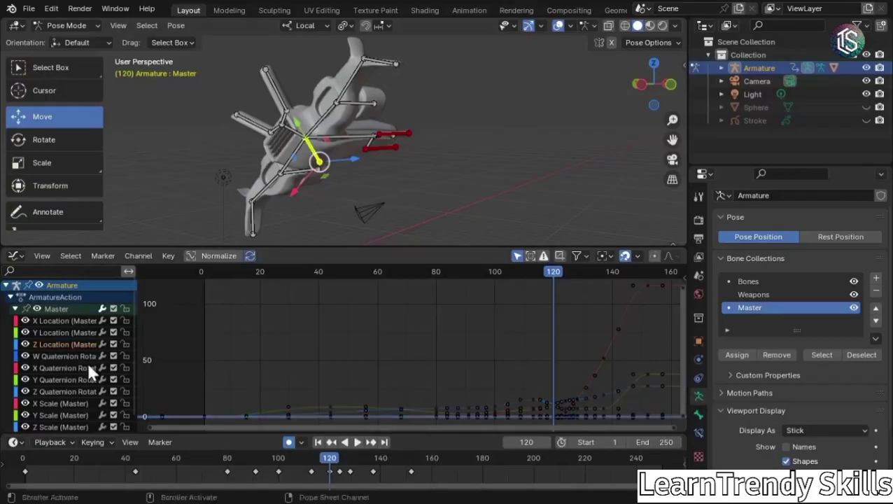
{"action": "left_click", "coordinate": [50, 332]}
{"action": "left_click", "coordinate": [50, 339], "text": "shift"}
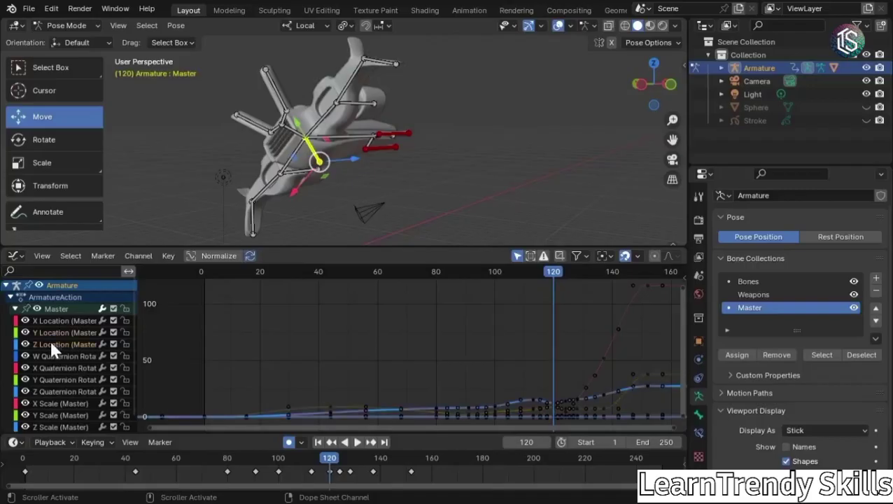
{"action": "left_click", "coordinate": [51, 320], "text": "shift"}
{"action": "left_click", "coordinate": [50, 355], "text": "shift"}
{"action": "left_click", "coordinate": [50, 368], "text": "shift"}
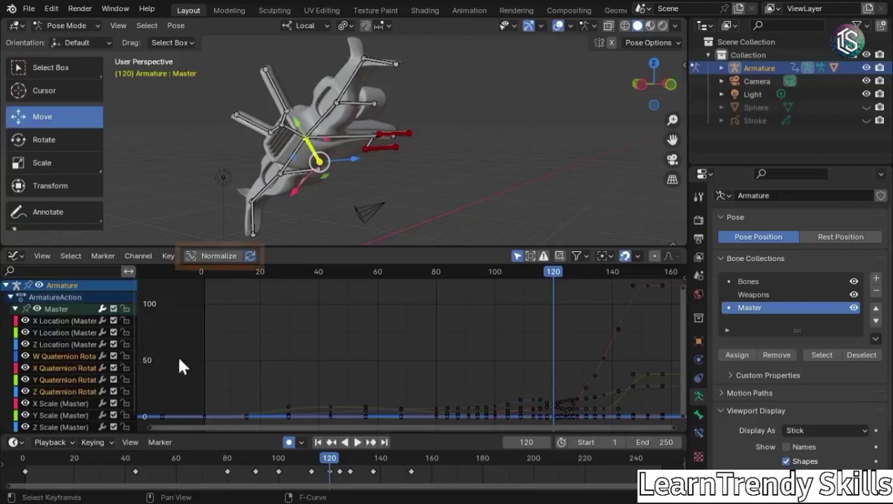
- Normalize the Master bone's curves to the -1 to 1 range and frame frames 0–180
{"action": "left_click", "coordinate": [212, 258]}
{"action": "scroll", "coordinate": [471, 319], "scroll_direction": "down", "scroll_amount": 2}
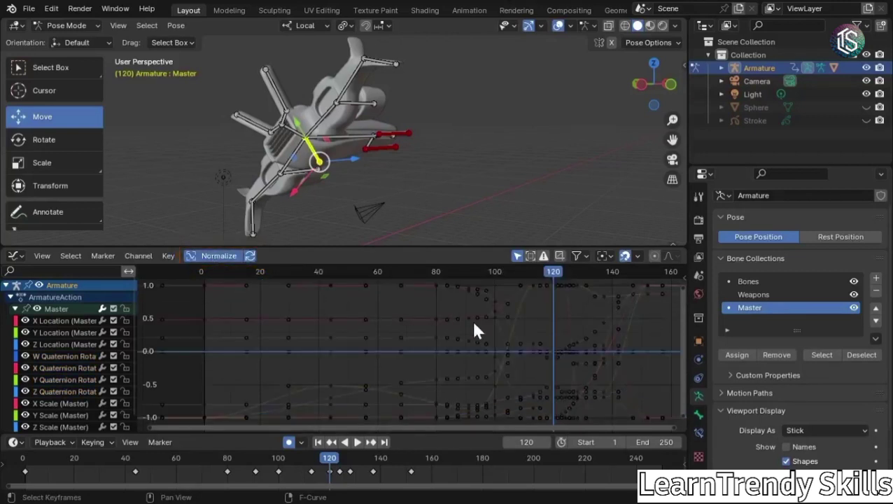
{"action": "middle_click_drag", "start_coordinate": [471, 318], "coordinate": [433, 342]}
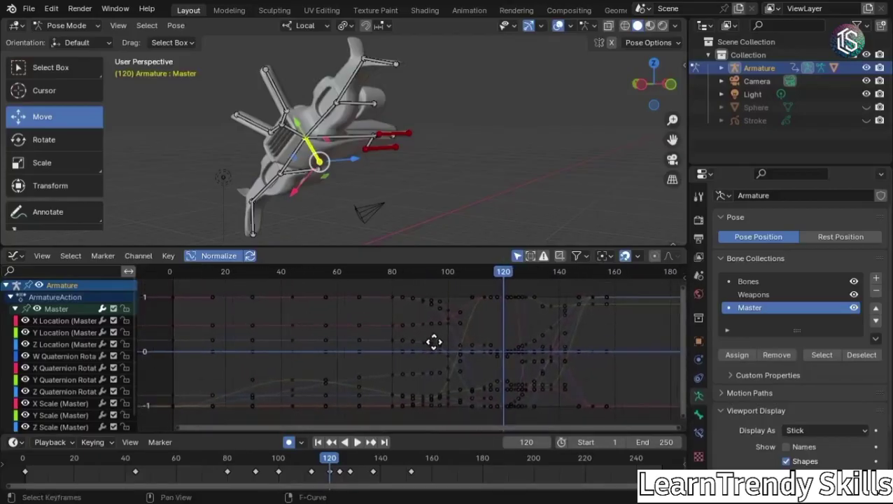
- Select the X, Y and Z Location channels and hide all other curves with Shift+H
{"action": "left_click", "coordinate": [44, 347]}
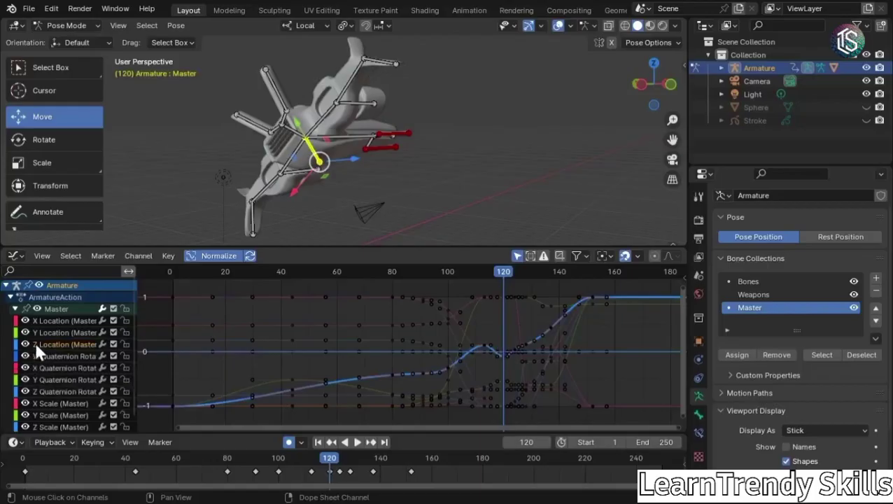
{"action": "left_click", "coordinate": [49, 331], "text": "shift"}
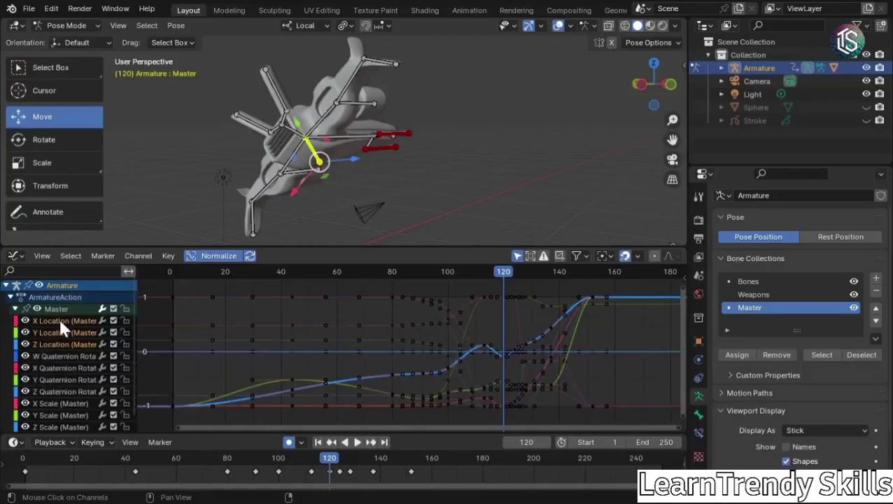
{"action": "left_click", "coordinate": [59, 333], "text": "shift"}
{"action": "left_click", "coordinate": [61, 329], "text": "shift"}
{"action": "key", "text": "shift+h"}
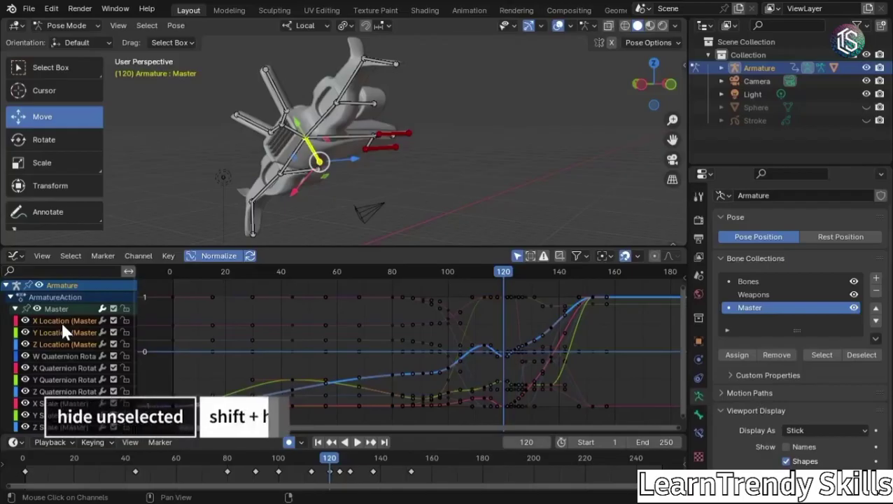
{"action": "left_click", "coordinate": [172, 256]}
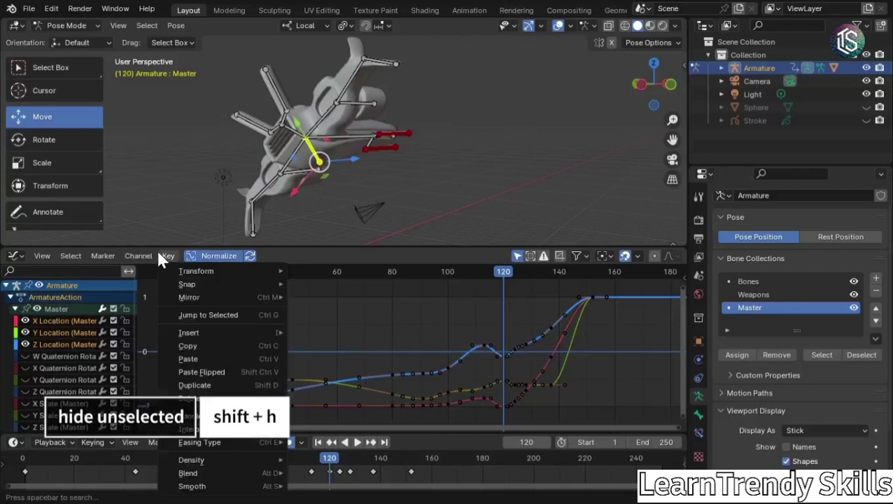
{"action": "mouse_move", "coordinate": [153, 258]}
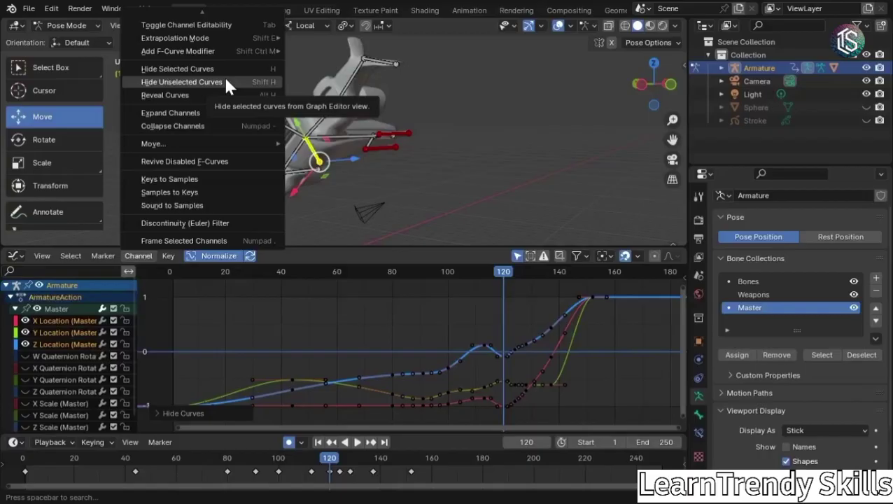
{"action": "scroll", "coordinate": [224, 77], "scroll_direction": "up", "scroll_amount": 3}
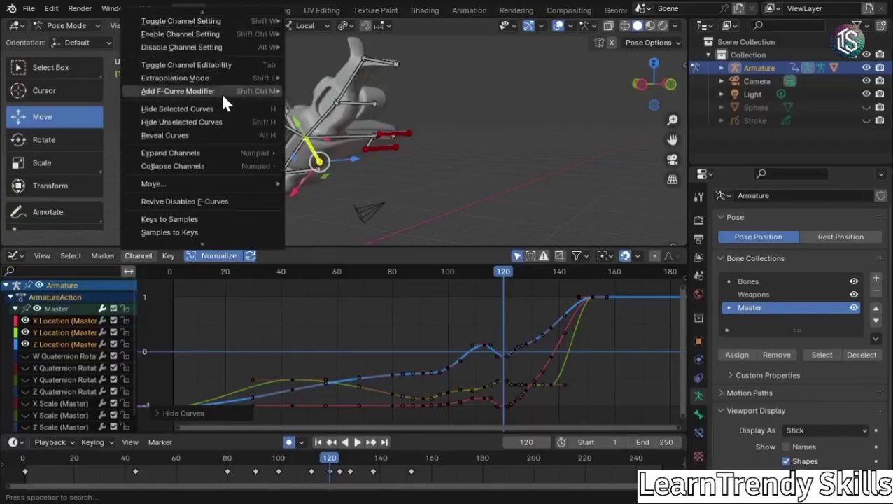
- Clear the keyframe selection and select the Z Location keyframe near frame 84
{"action": "scroll", "coordinate": [223, 102], "scroll_direction": "down", "scroll_amount": 3}
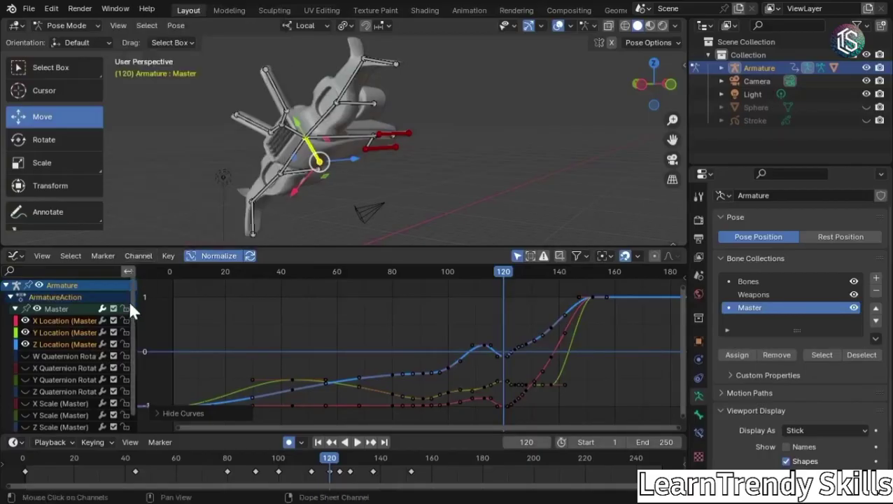
{"action": "left_click", "coordinate": [168, 255]}
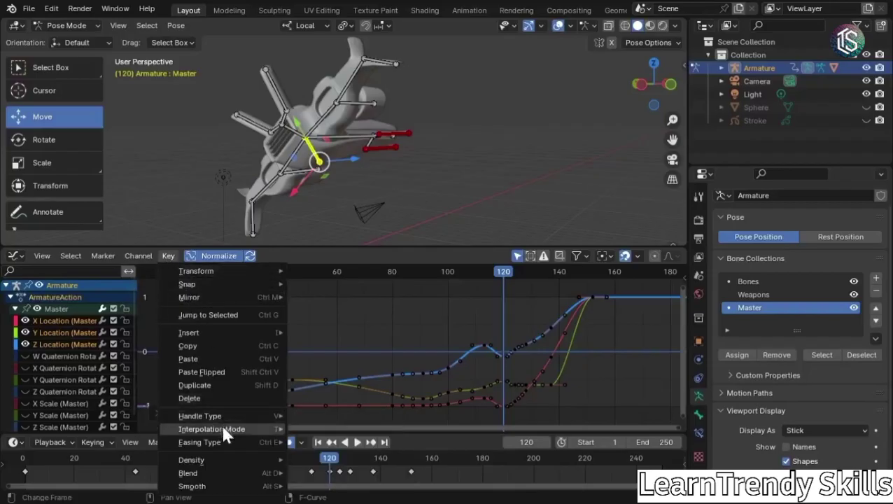
{"action": "left_click", "coordinate": [410, 364]}
{"action": "left_click", "coordinate": [252, 397]}
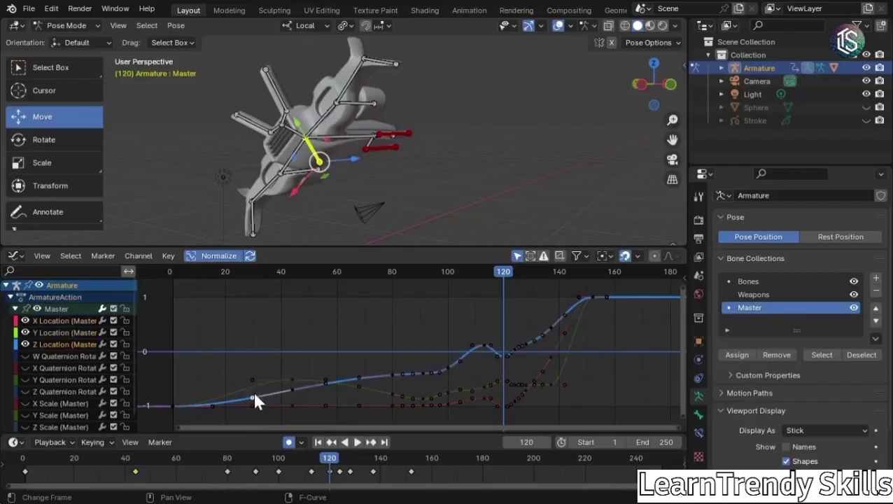
{"action": "left_click", "coordinate": [402, 375]}
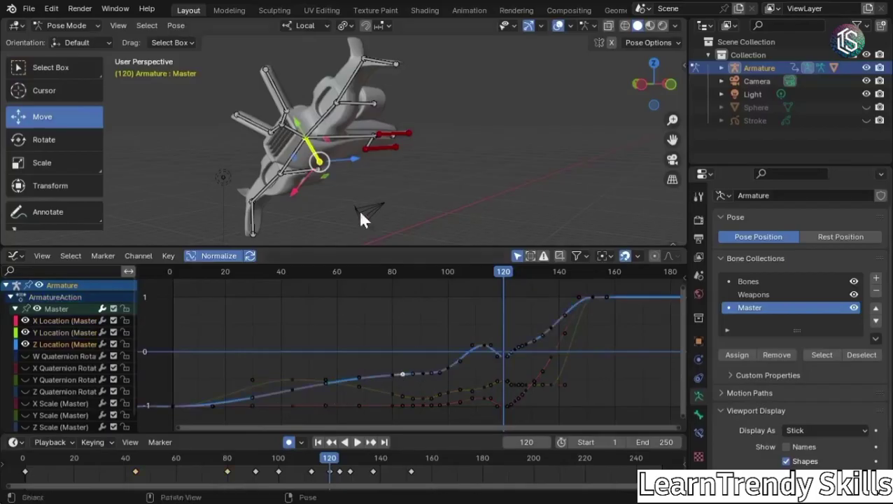
{"action": "key", "text": "g"}
- Play the animation to frame 109 and slide that Z Location keyframe about 3 frames later
{"action": "middle_click_drag", "start_coordinate": [325, 166], "coordinate": [260, 176]}
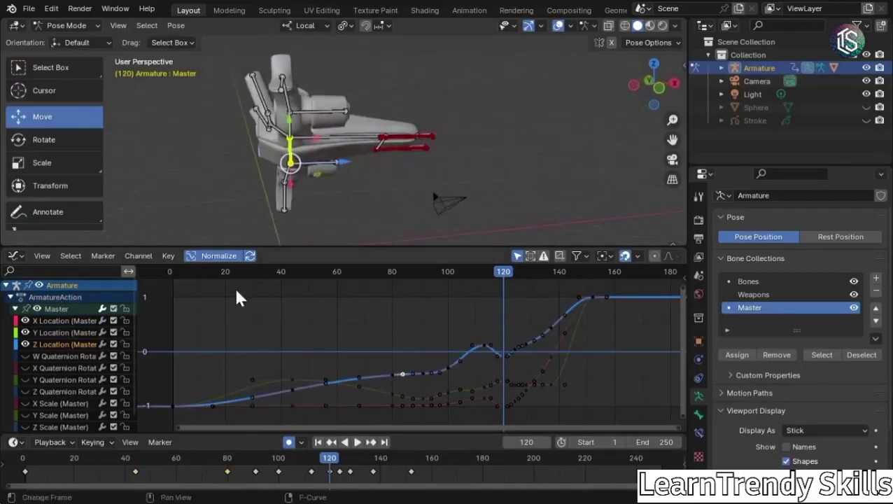
{"action": "scroll", "coordinate": [265, 183], "scroll_direction": "down", "scroll_amount": 5}
{"action": "key", "text": "space"}
{"action": "left_click", "coordinate": [185, 271]}
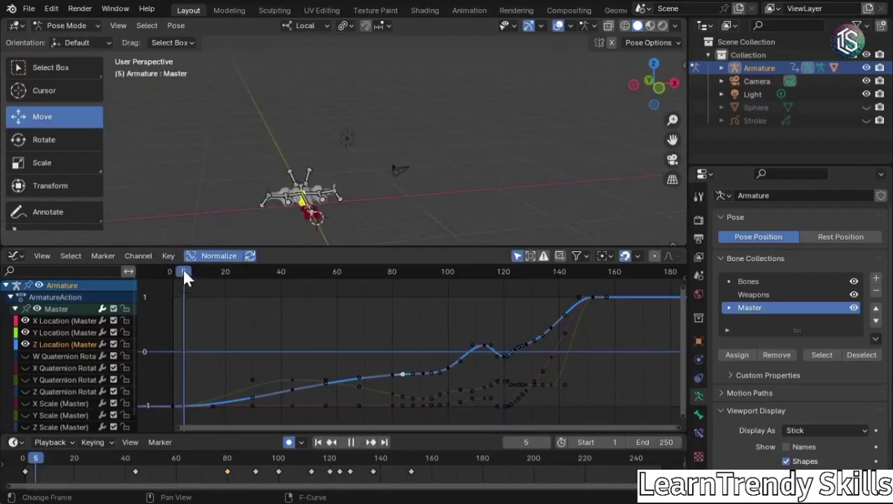
{"action": "left_click_drag", "start_coordinate": [184, 275], "coordinate": [470, 285]}
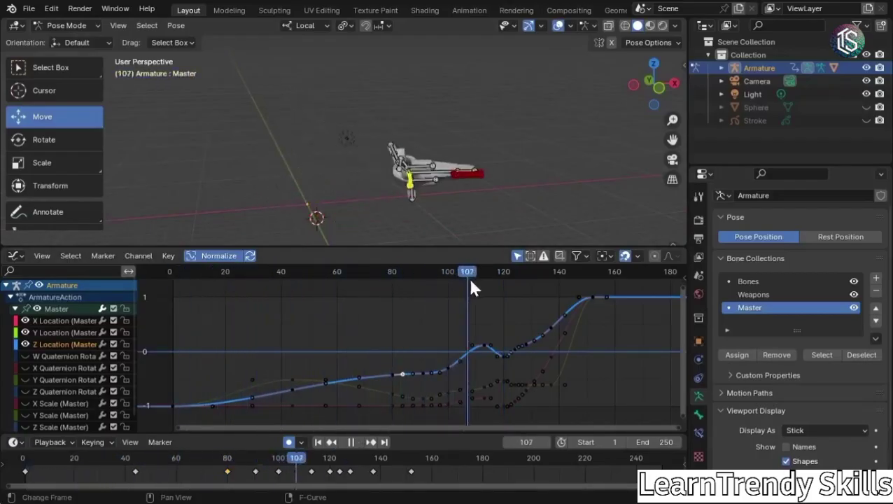
{"action": "key", "text": "space"}
{"action": "left_click", "coordinate": [483, 345]}
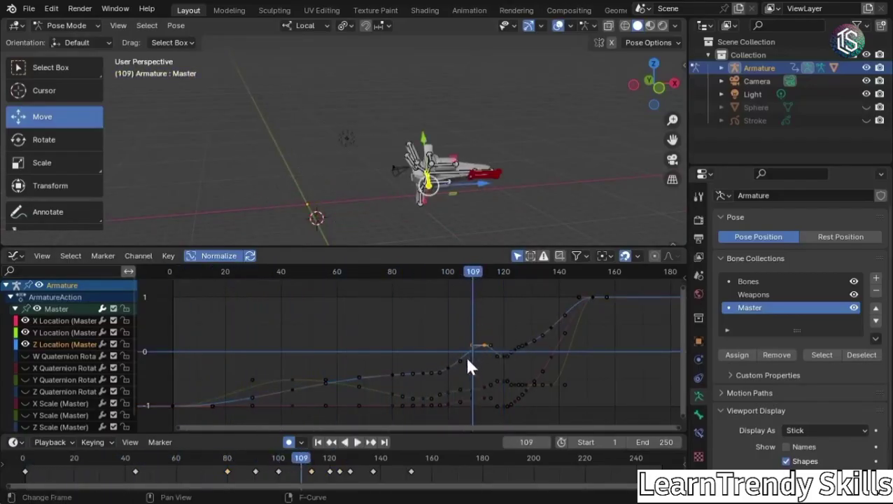
{"action": "mouse_move", "coordinate": [482, 343]}
{"action": "left_mouse_down"}
{"action": "mouse_move", "coordinate": [484, 359]}
{"action": "mouse_move", "coordinate": [488, 335]}
{"action": "left_mouse_up"}
- Select the Z Location keyframe at frame 113 and lower it onto the 0.0 line
{"action": "left_click_drag", "start_coordinate": [473, 271], "coordinate": [483, 273]}
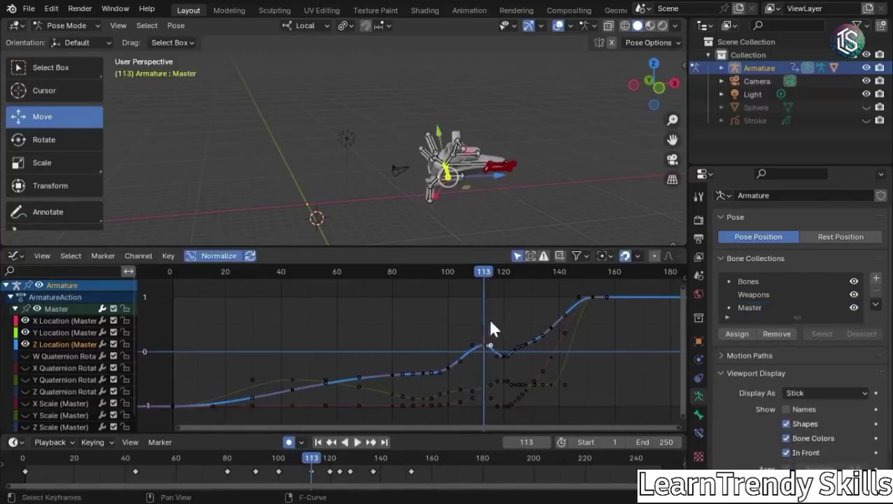
{"action": "left_click", "coordinate": [478, 347]}
{"action": "left_click_drag", "start_coordinate": [487, 352], "coordinate": [528, 347]}
{"action": "right_click", "coordinate": [500, 355]}
{"action": "scroll", "coordinate": [500, 354], "scroll_direction": "up", "scroll_amount": 2}
{"action": "scroll", "coordinate": [500, 355], "scroll_direction": "up", "scroll_amount": 3}
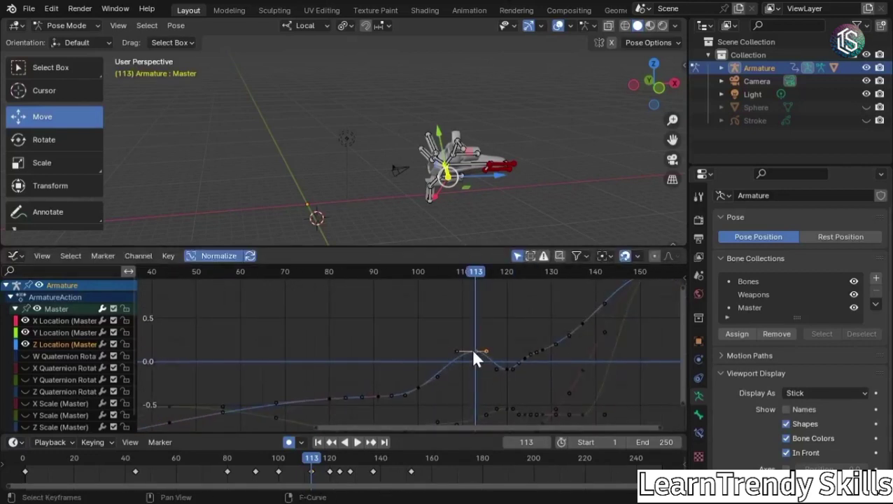
{"action": "mouse_move", "coordinate": [474, 354]}
{"action": "left_mouse_down"}
{"action": "mouse_move", "coordinate": [477, 325]}
{"action": "mouse_move", "coordinate": [468, 335]}
{"action": "mouse_move", "coordinate": [469, 390]}
{"action": "mouse_move", "coordinate": [474, 304]}
{"action": "mouse_move", "coordinate": [475, 363]}
{"action": "mouse_move", "coordinate": [475, 338]}
{"action": "left_mouse_up"}
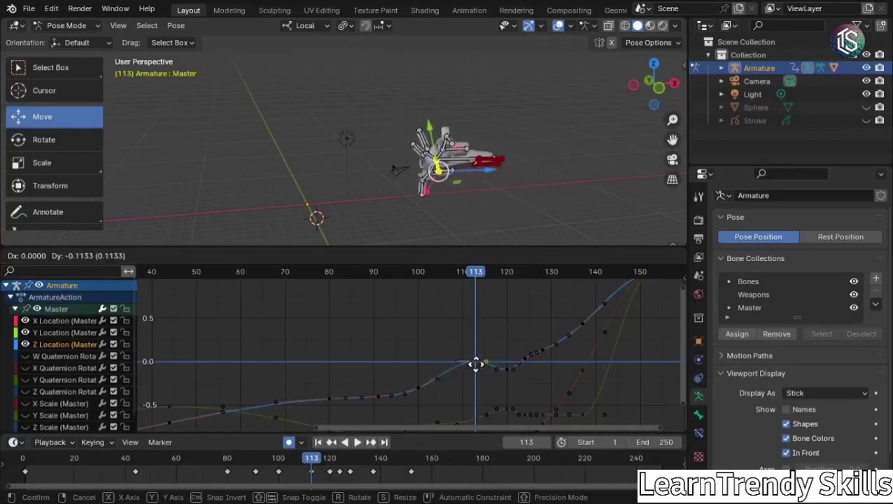
{"action": "mouse_move", "coordinate": [475, 363]}
{"action": "left_mouse_down"}
{"action": "mouse_move", "coordinate": [475, 325]}
{"action": "mouse_move", "coordinate": [476, 363]}
{"action": "left_mouse_up"}
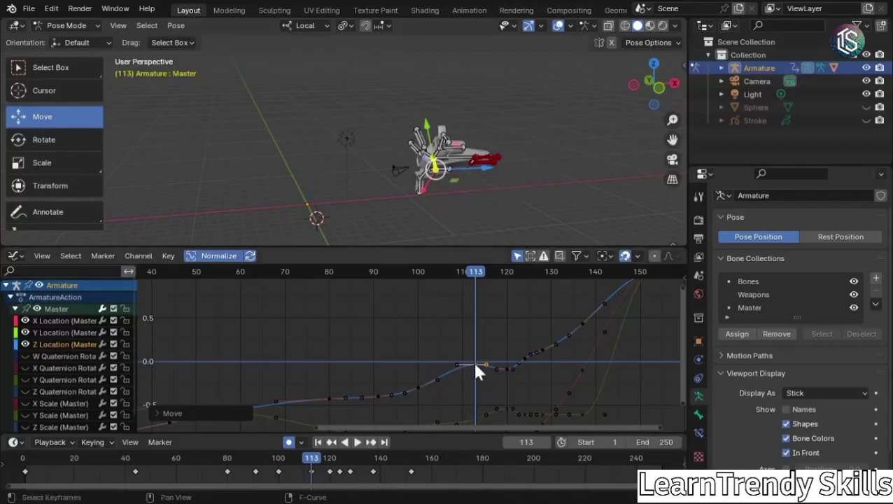
{"action": "left_click_drag", "start_coordinate": [476, 365], "coordinate": [486, 396]}
{"action": "key", "text": "ctrl+z"}
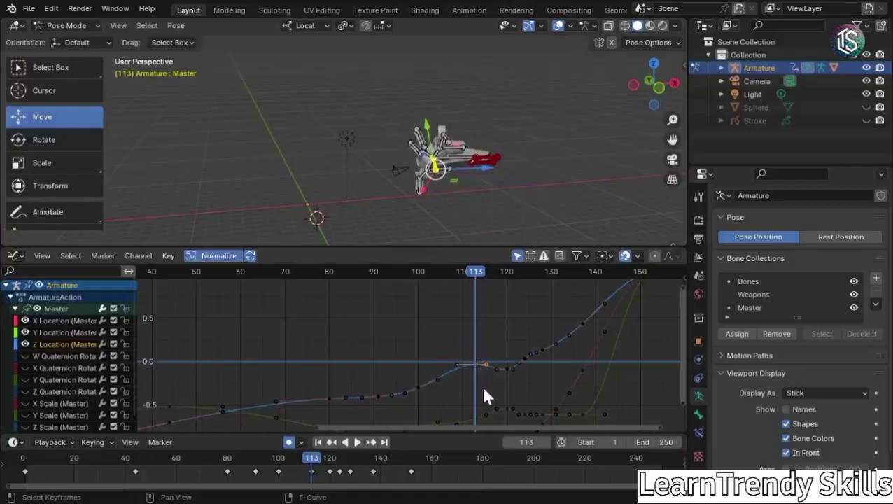
- Try raising the frame-113 Z key under Global orientation, undo it, and return to Local
{"action": "left_click", "coordinate": [294, 22]}
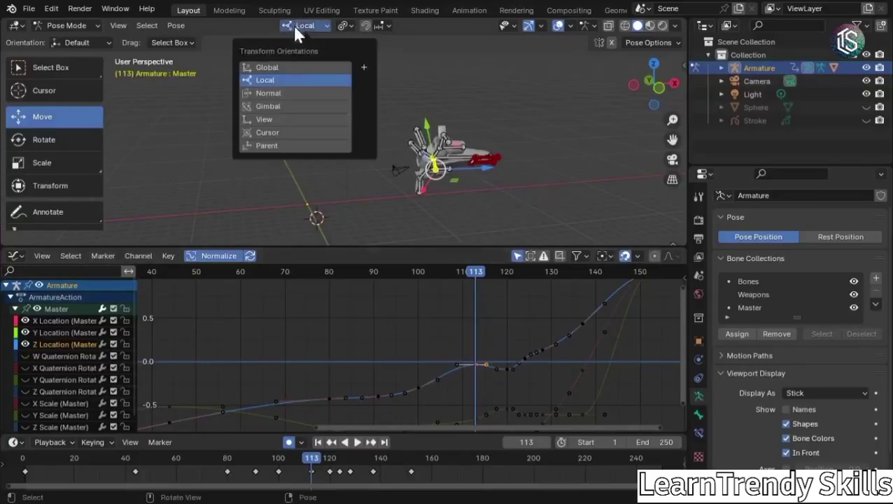
{"action": "left_click", "coordinate": [281, 67]}
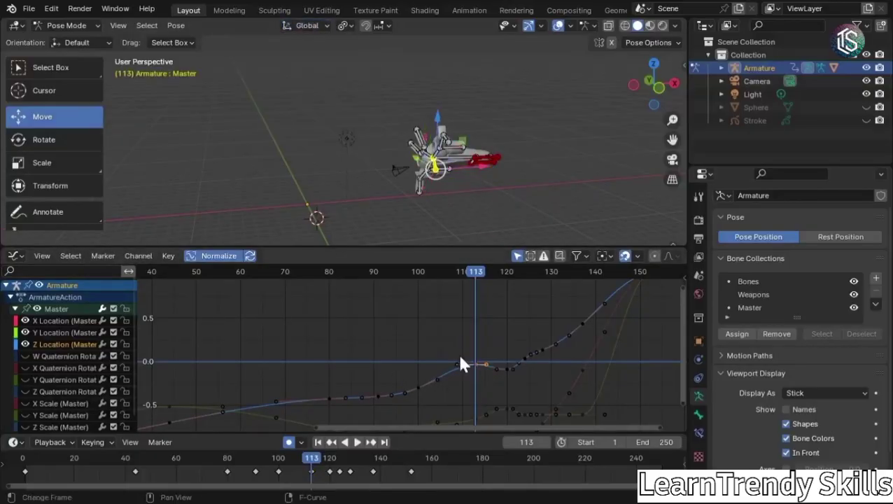
{"action": "left_click_drag", "start_coordinate": [475, 365], "coordinate": [459, 304]}
{"action": "key", "text": "ctrl+z"}
{"action": "left_click", "coordinate": [302, 23]}
{"action": "left_click", "coordinate": [288, 82]}
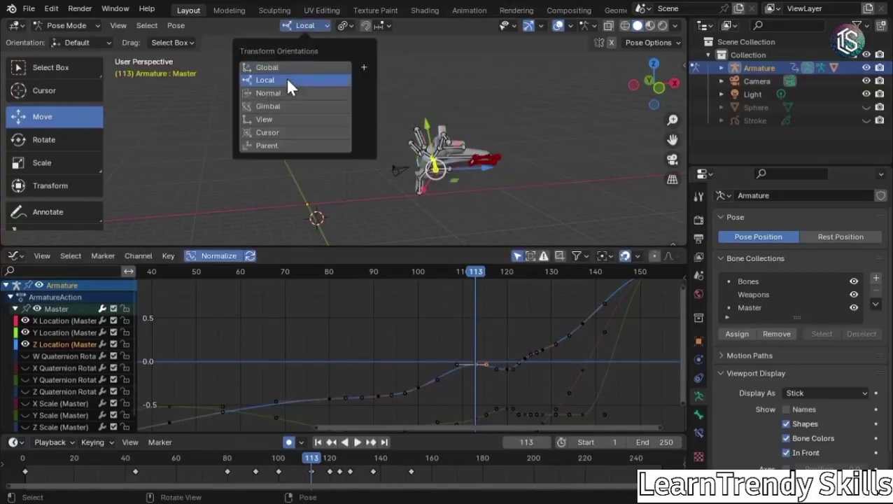
- Bring the Y Location curve into view, select its frame-113 keyframe, and enlarge it vertically
{"action": "left_click", "coordinate": [61, 333]}
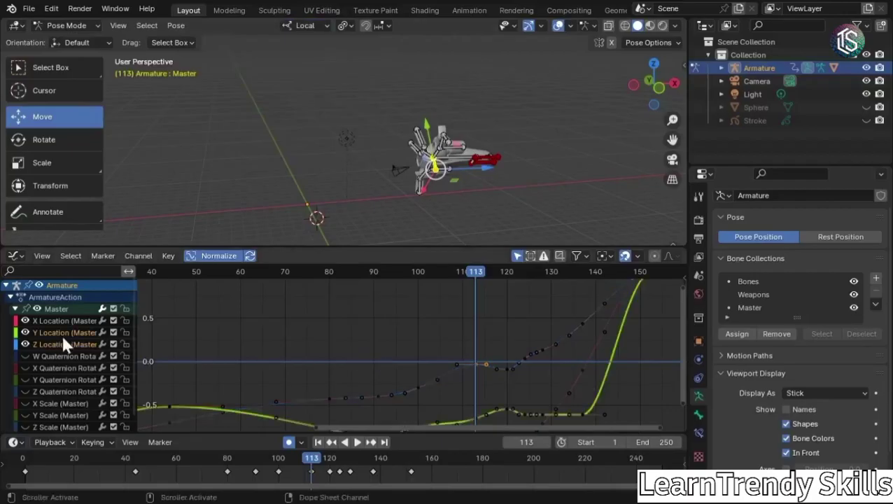
{"action": "middle_click_drag", "start_coordinate": [501, 388], "coordinate": [476, 326]}
{"action": "left_click_drag", "start_coordinate": [472, 326], "coordinate": [462, 352]}
{"action": "key", "text": "g"}
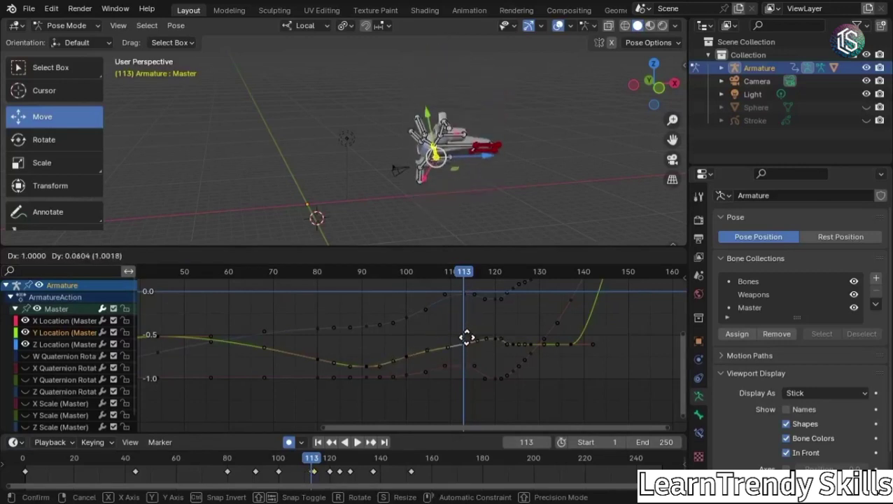
{"action": "right_click", "coordinate": [466, 337]}
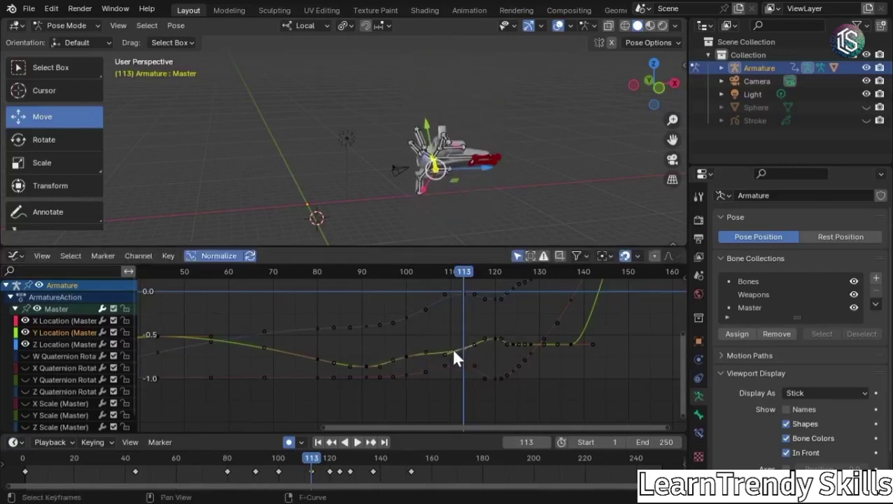
{"action": "middle_click_drag", "start_coordinate": [488, 378], "coordinate": [441, 337], "text": "ctrl"}
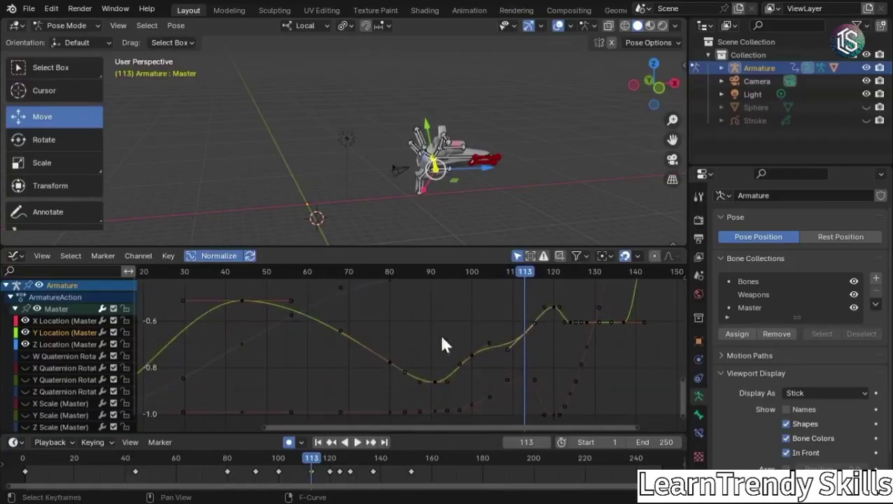
- Select the Y Location key at frame 43 and drag its right handle out to lengthen it
{"action": "left_click", "coordinate": [242, 301]}
{"action": "left_click", "coordinate": [239, 271]}
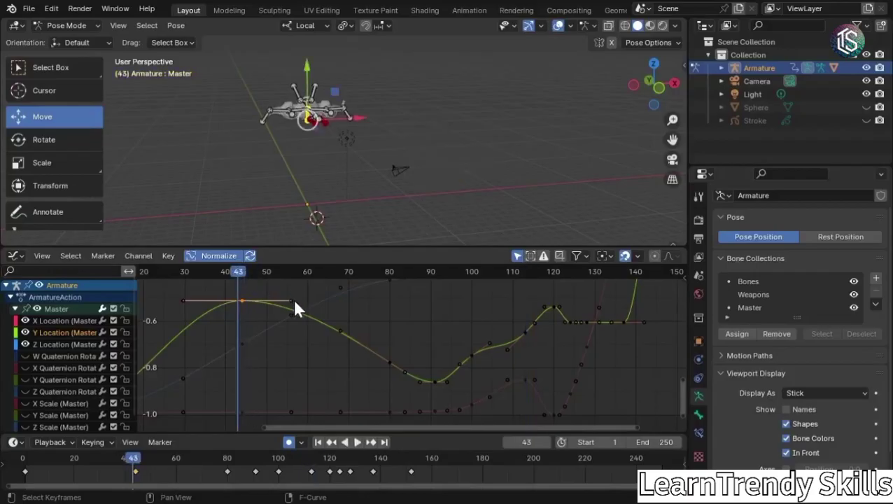
{"action": "left_click_drag", "start_coordinate": [292, 308], "coordinate": [519, 296]}
{"action": "left_click_drag", "start_coordinate": [270, 271], "coordinate": [446, 334]}
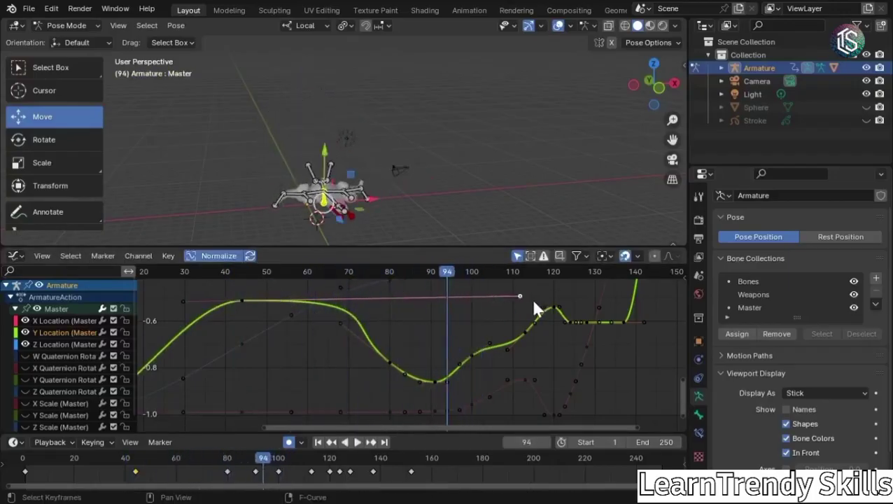
- Undo a further handle reshape and re-centre the curves in the Graph Editor
{"action": "left_click_drag", "start_coordinate": [520, 296], "coordinate": [299, 375]}
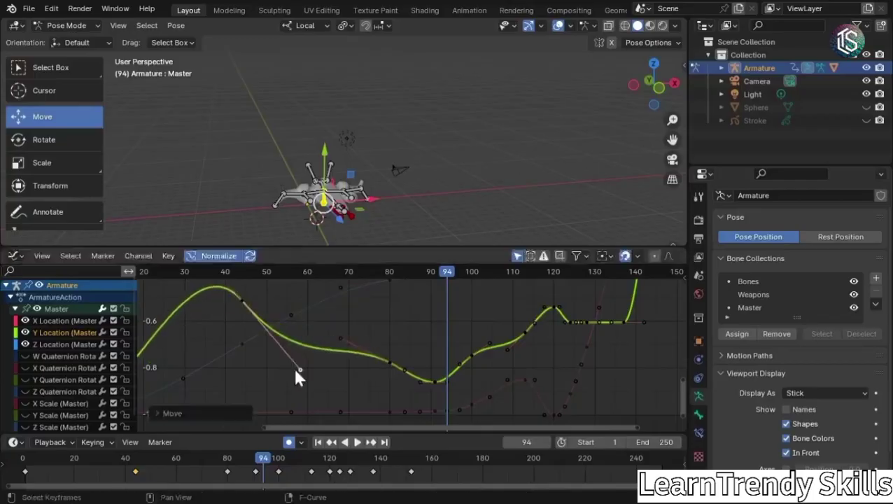
{"action": "key", "text": "ctrl+z"}
{"action": "scroll", "coordinate": [299, 359], "scroll_direction": "down", "scroll_amount": 5}
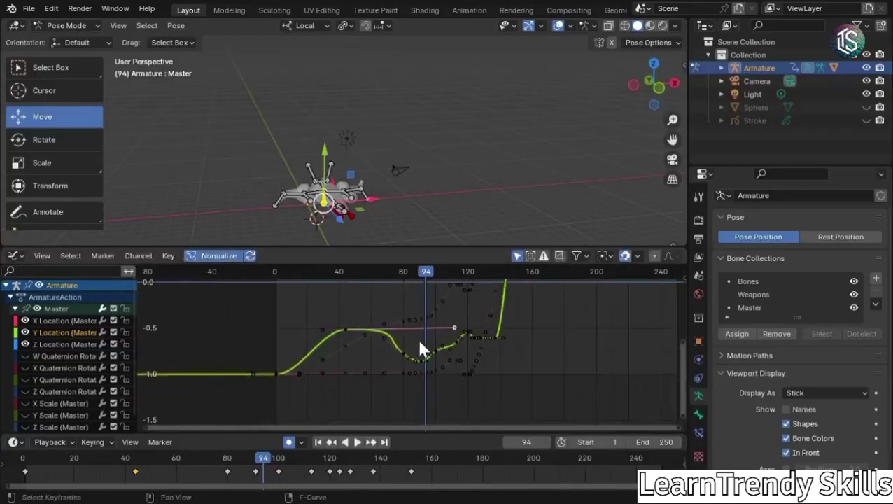
{"action": "middle_click_drag", "start_coordinate": [431, 318], "coordinate": [429, 363]}
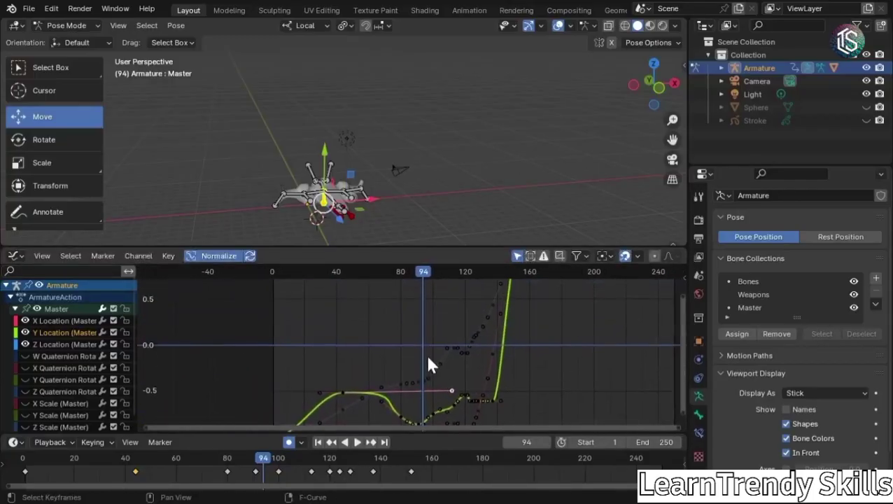
{"action": "middle_click_drag", "start_coordinate": [320, 348], "coordinate": [315, 329]}
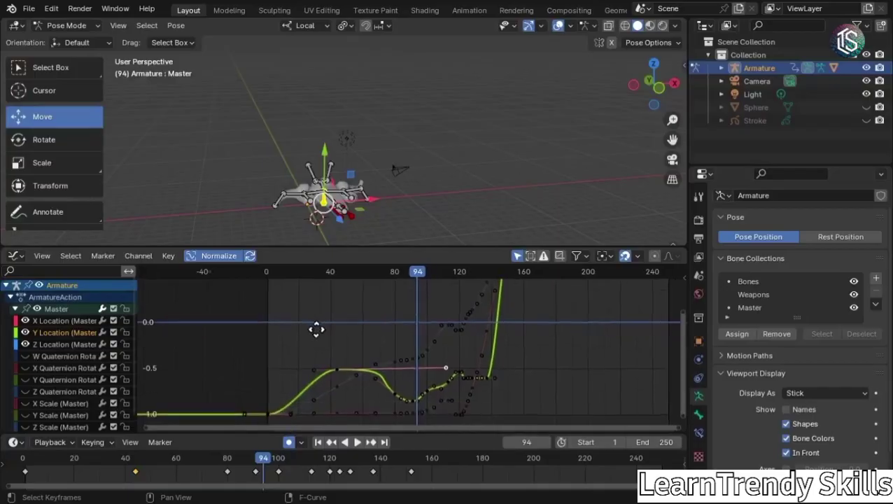
- Select all keyframes and give them Automatic handles
{"action": "left_click", "coordinate": [70, 257]}
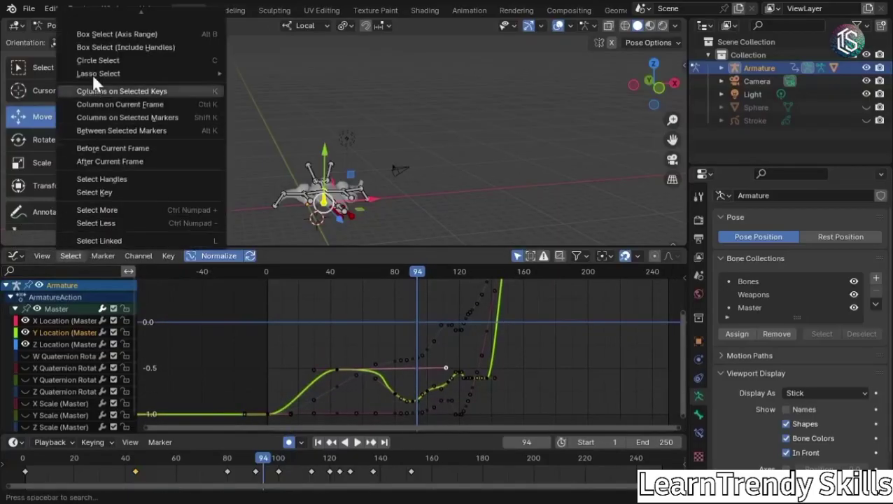
{"action": "scroll", "coordinate": [100, 28], "scroll_direction": "up", "scroll_amount": 2}
{"action": "scroll", "coordinate": [101, 28], "scroll_direction": "down", "scroll_amount": 2}
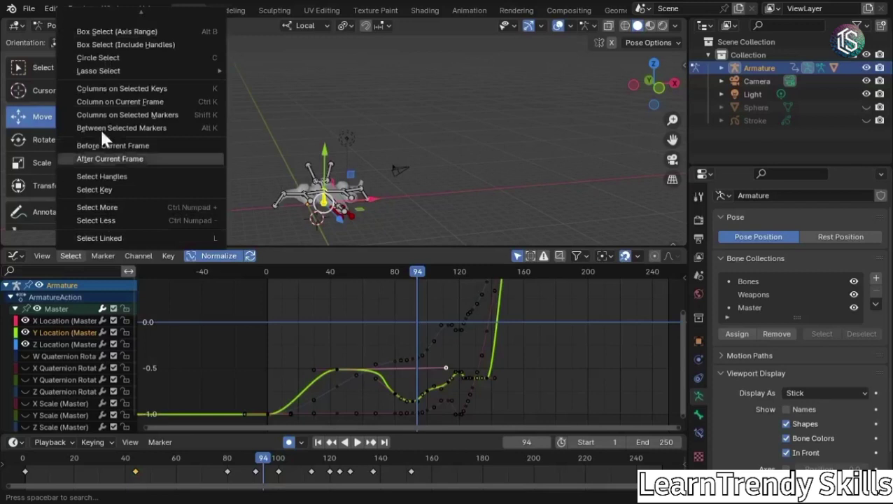
{"action": "scroll", "coordinate": [121, 17], "scroll_direction": "up", "scroll_amount": 3}
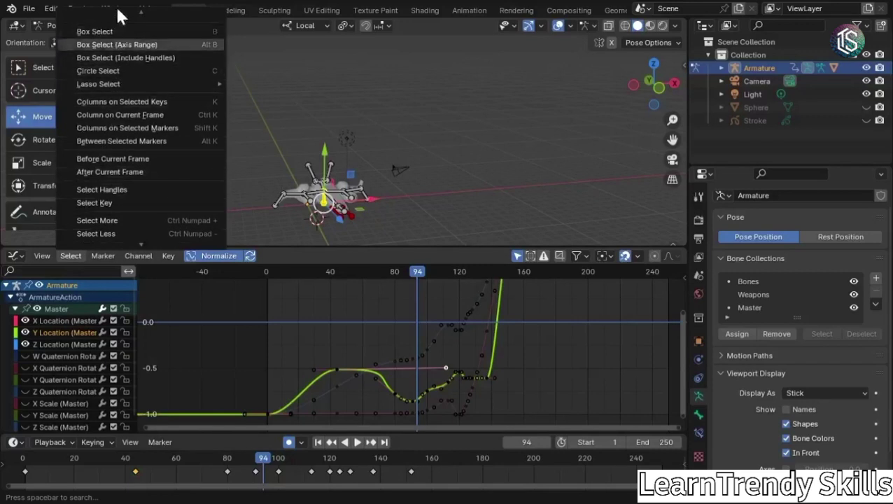
{"action": "left_click", "coordinate": [120, 20]}
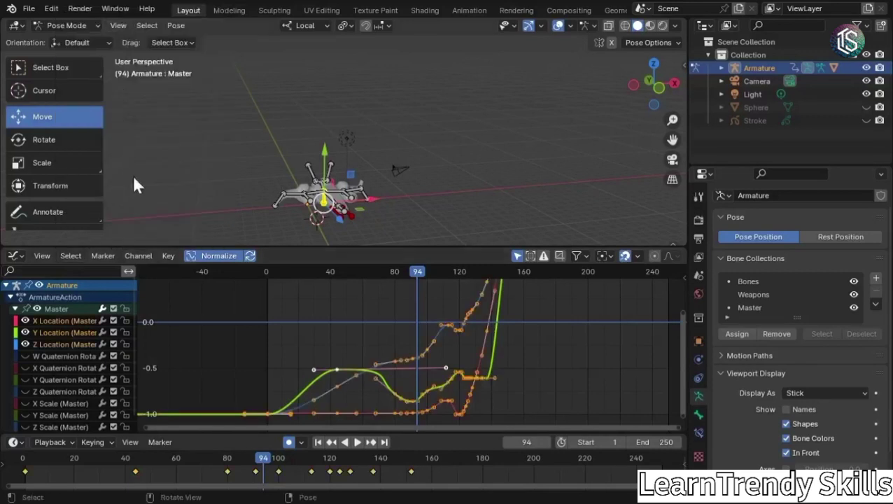
{"action": "left_click", "coordinate": [169, 257]}
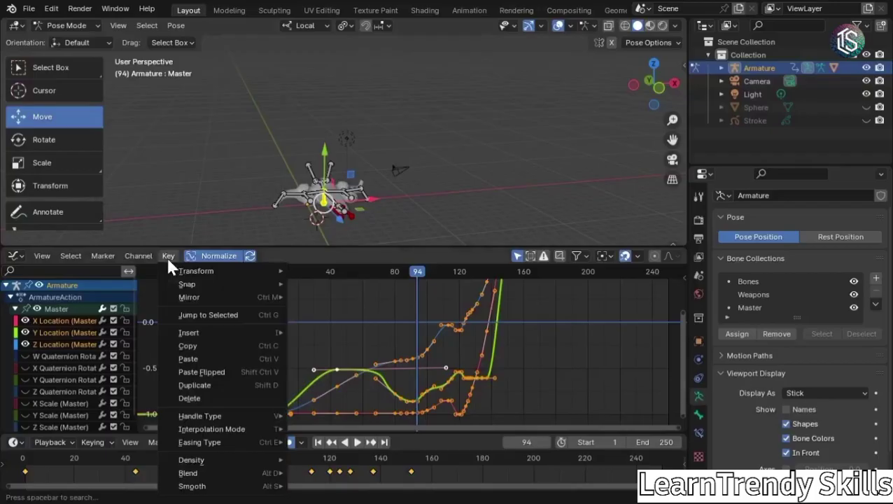
{"action": "mouse_move", "coordinate": [228, 439]}
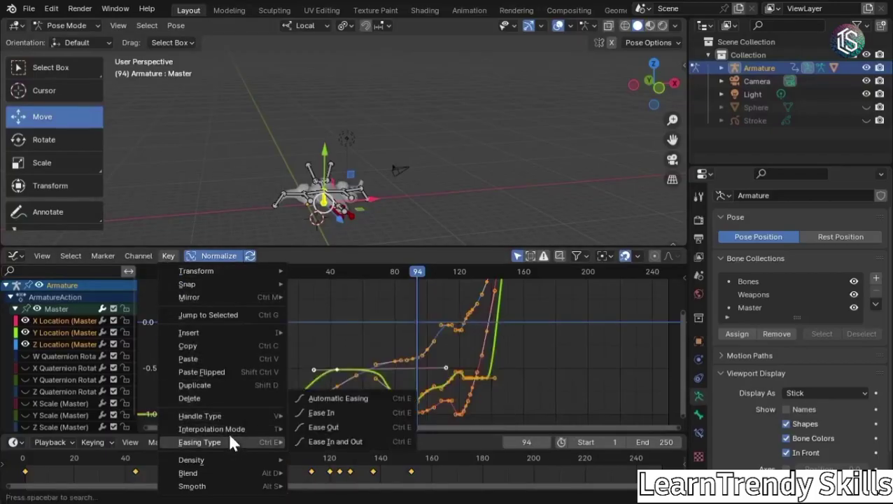
{"action": "mouse_move", "coordinate": [230, 416]}
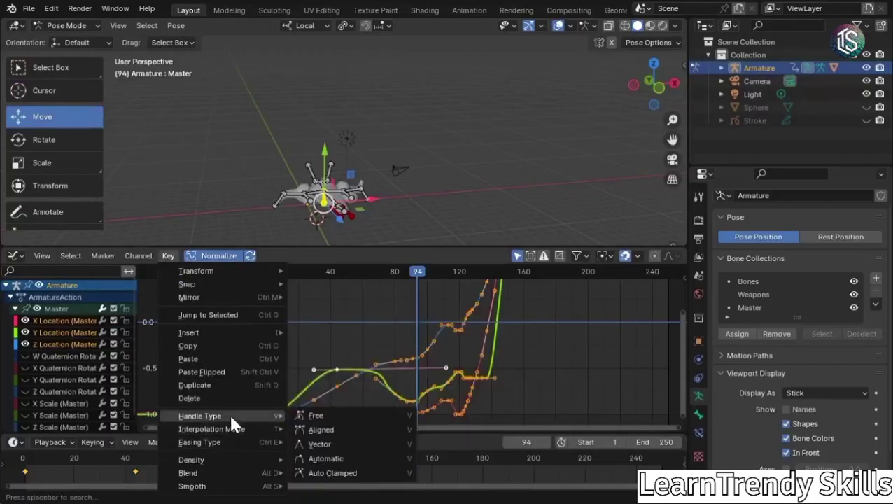
{"action": "left_click", "coordinate": [345, 459]}
- Play the animation from an early frame and stop it at frame 50
{"action": "scroll", "coordinate": [357, 396], "scroll_direction": "up", "scroll_amount": 5}
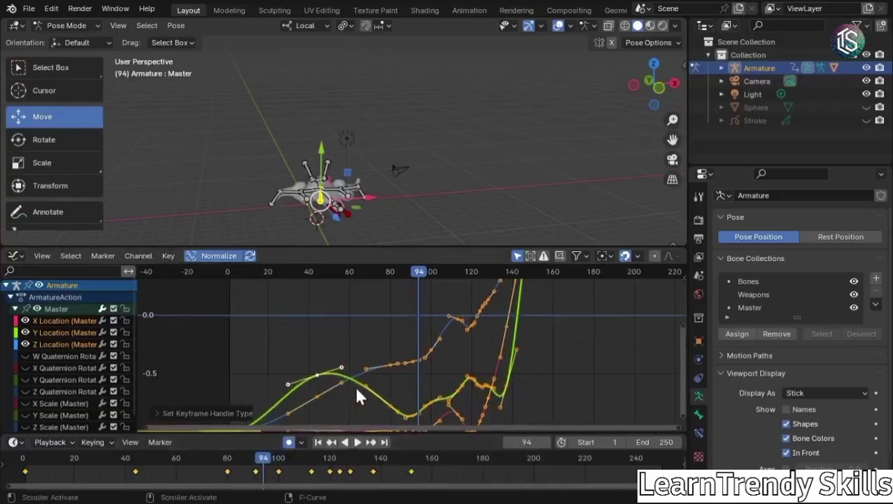
{"action": "scroll", "coordinate": [438, 319], "scroll_direction": "up", "scroll_amount": 3}
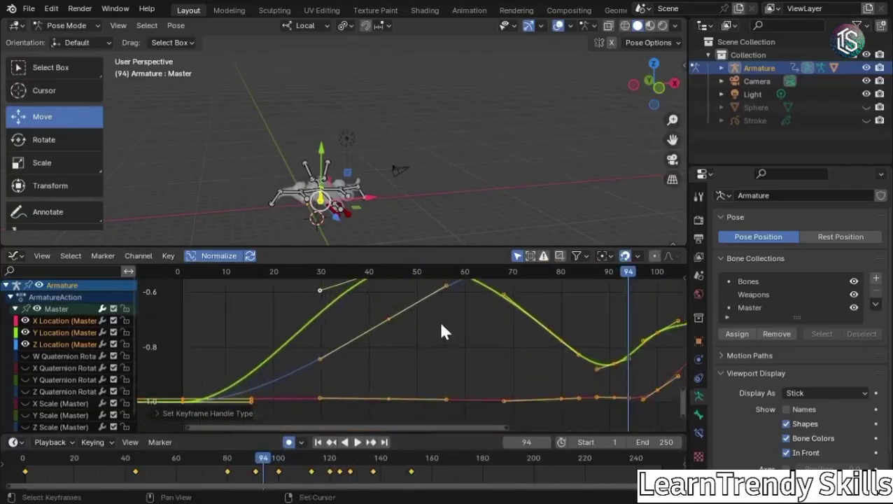
{"action": "left_click_drag", "start_coordinate": [325, 272], "coordinate": [252, 273]}
{"action": "key", "text": "space"}
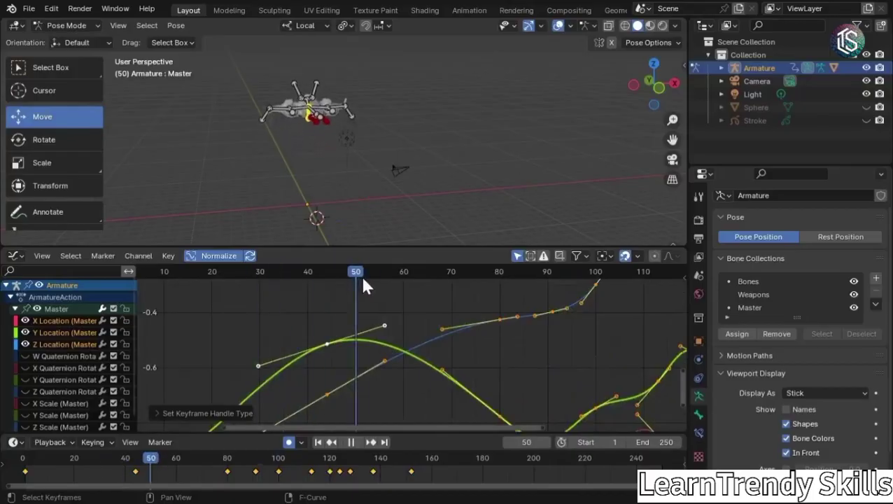
{"action": "left_click", "coordinate": [354, 357]}
{"action": "key", "text": "space"}
- Try Auto Clamped handles on the keys, then switch them back to Automatic
{"action": "left_click", "coordinate": [169, 256]}
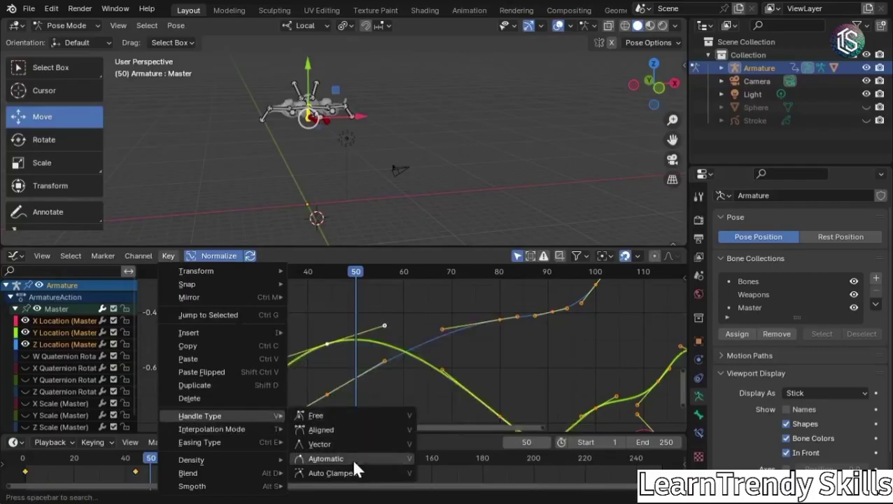
{"action": "left_click", "coordinate": [352, 471]}
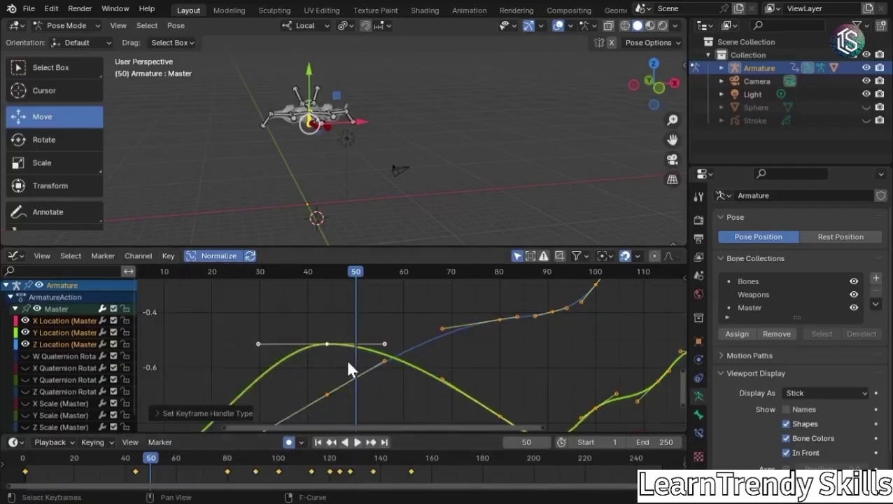
{"action": "left_click_drag", "start_coordinate": [319, 271], "coordinate": [365, 324]}
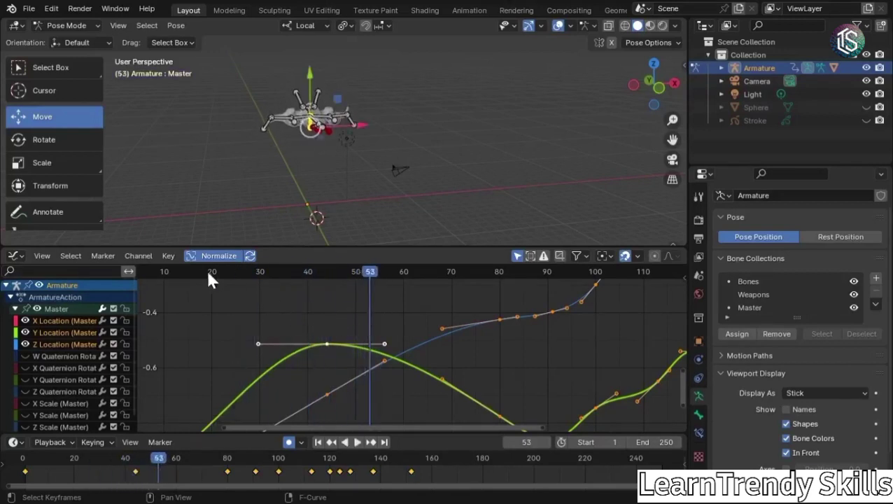
{"action": "left_click", "coordinate": [168, 257]}
{"action": "mouse_move", "coordinate": [198, 416]}
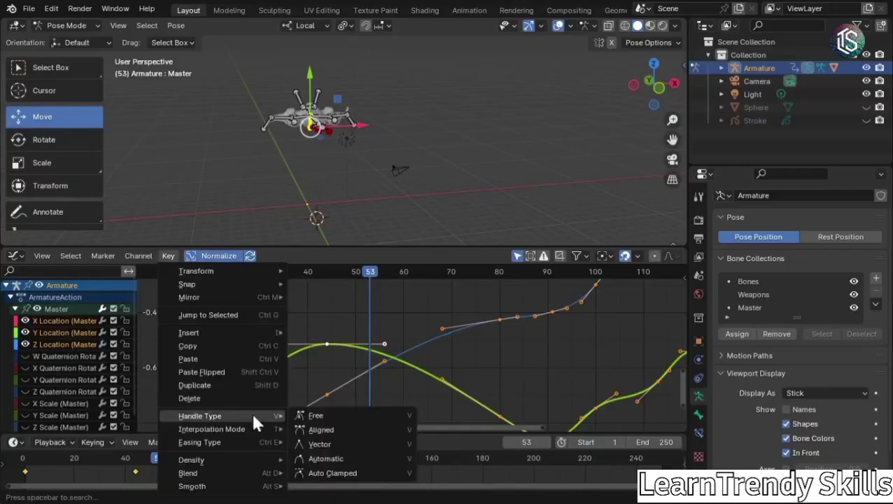
{"action": "left_click", "coordinate": [347, 457]}
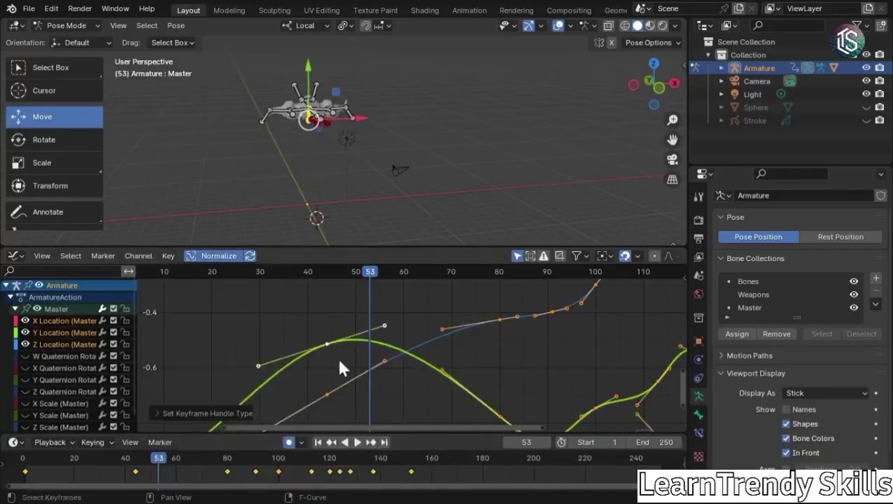
{"action": "left_click", "coordinate": [168, 256]}
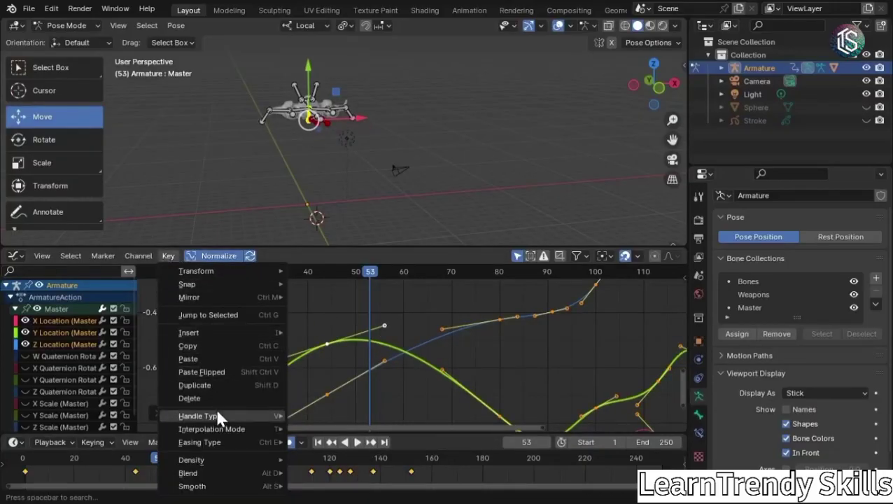
{"action": "mouse_move", "coordinate": [215, 416]}
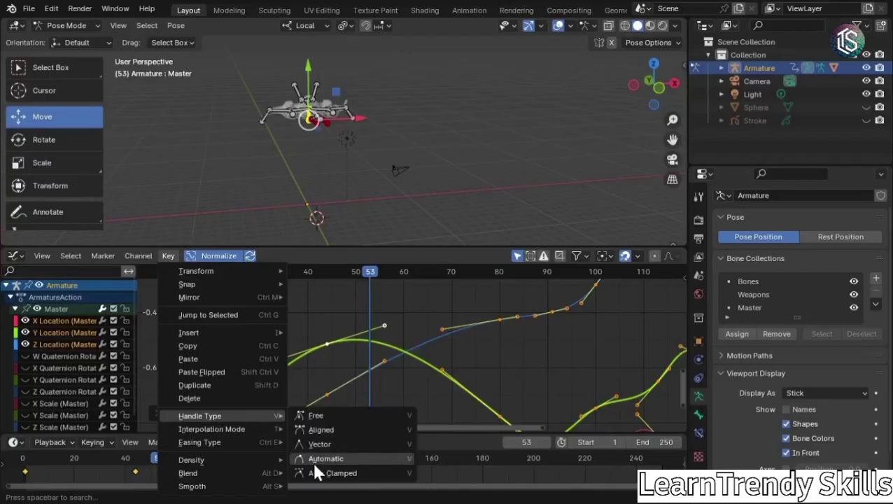
- Apply Automatic Easing to the selected keys, deselect them, and play the animation
{"action": "mouse_move", "coordinate": [271, 429]}
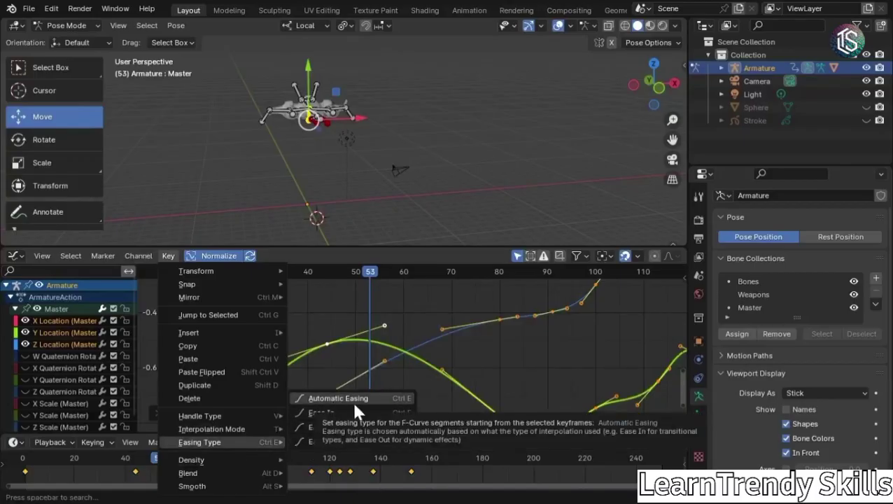
{"action": "left_click", "coordinate": [351, 399]}
{"action": "scroll", "coordinate": [353, 399], "scroll_direction": "down", "scroll_amount": 3}
{"action": "middle_click_drag", "start_coordinate": [355, 399], "coordinate": [416, 358]}
{"action": "left_click", "coordinate": [396, 283]}
{"action": "key", "text": "space"}
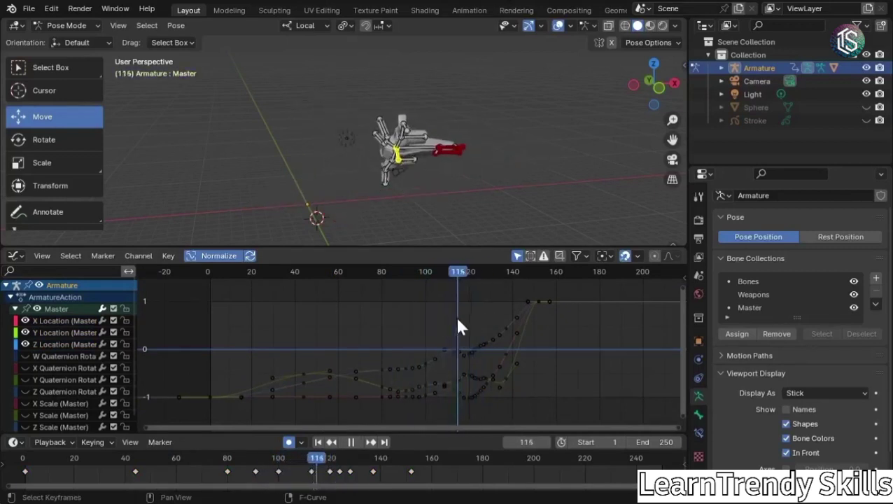
- Stop playback and zoom the graph onto frames 95–160, previewing the motion around frame 120
{"action": "key", "text": "space"}
{"action": "scroll", "coordinate": [480, 354], "scroll_direction": "up", "scroll_amount": 2}
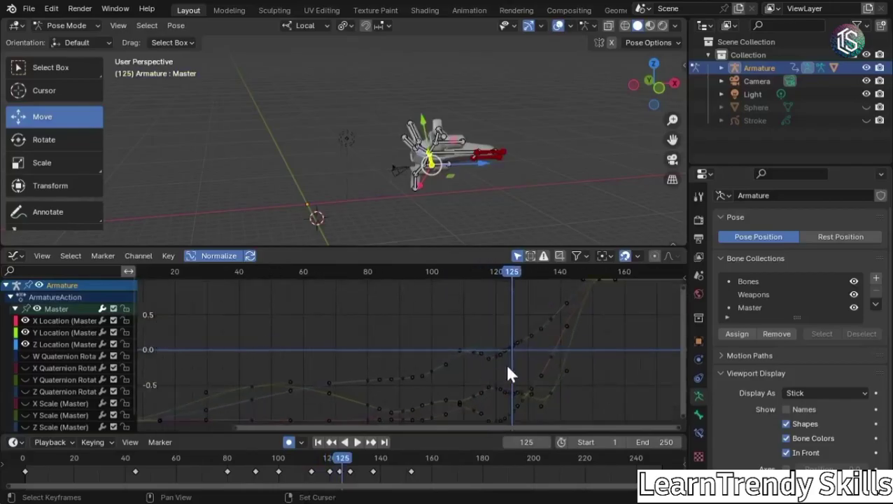
{"action": "middle_click_drag", "start_coordinate": [504, 361], "coordinate": [425, 329]}
{"action": "left_click_drag", "start_coordinate": [424, 295], "coordinate": [333, 378]}
{"action": "middle_click_drag", "start_coordinate": [425, 346], "coordinate": [408, 299], "text": "ctrl"}
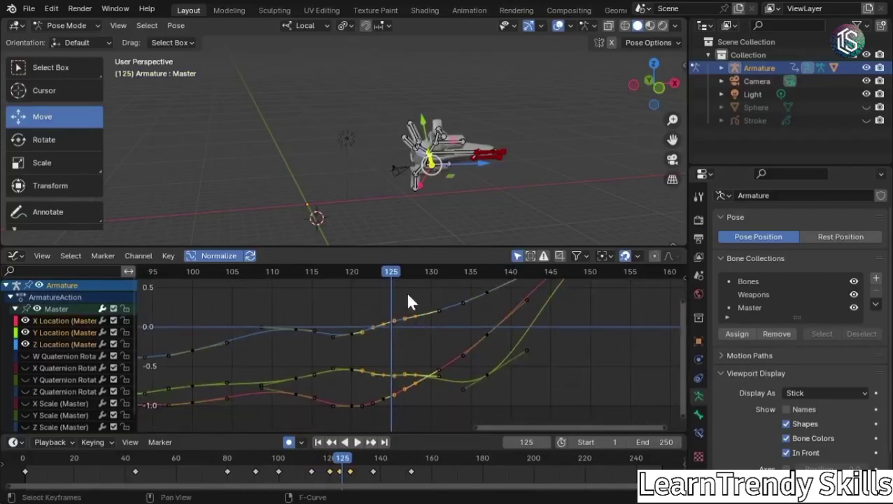
{"action": "key", "text": "space"}
{"action": "left_click_drag", "start_coordinate": [360, 271], "coordinate": [248, 306]}
{"action": "key", "text": "Escape"}
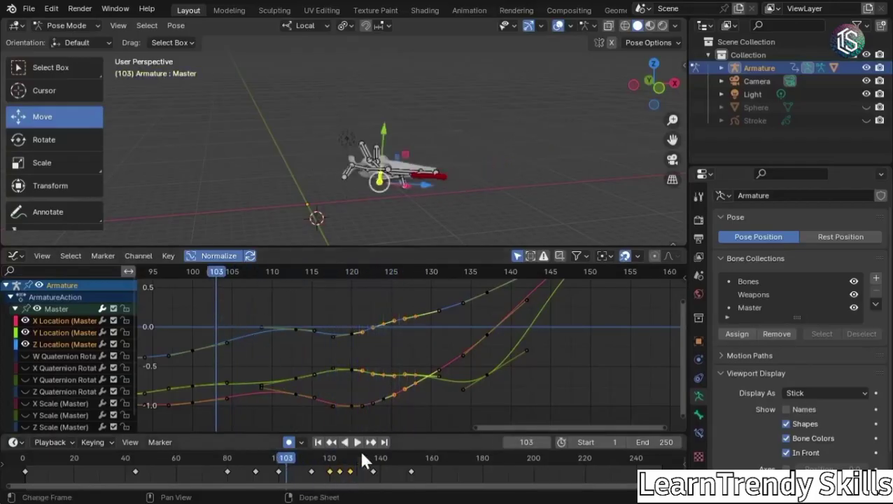
{"action": "left_click", "coordinate": [354, 444]}
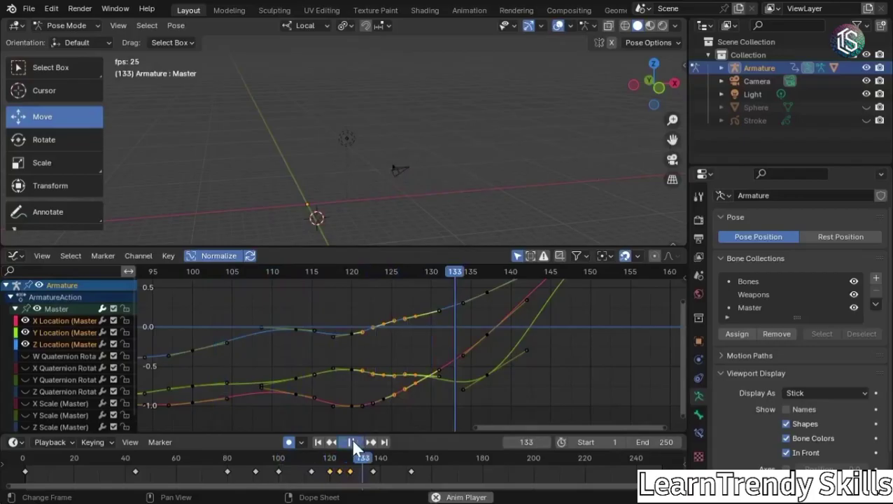
{"action": "left_click", "coordinate": [355, 444]}
{"action": "left_click_drag", "start_coordinate": [362, 277], "coordinate": [378, 288]}
- Deselect all, frame every curve, and box-select the end keyframe near frame 152
{"action": "key", "text": "alt+a"}
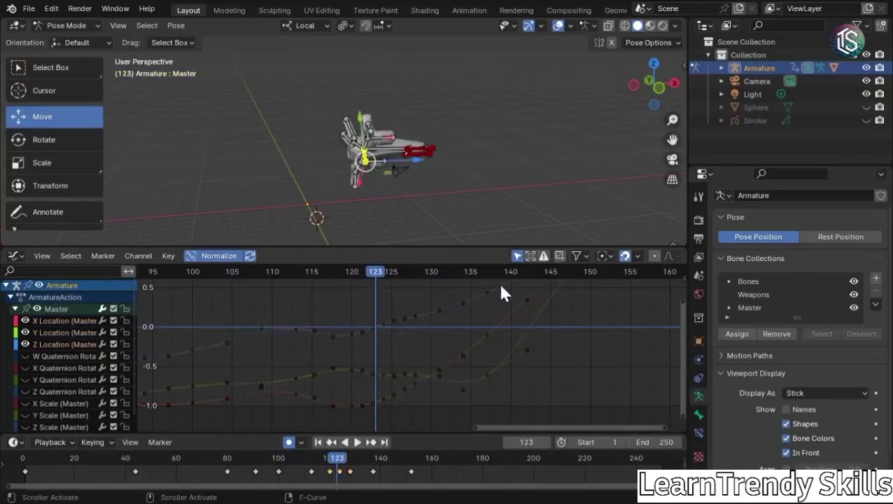
{"action": "left_click_drag", "start_coordinate": [500, 284], "coordinate": [405, 404]}
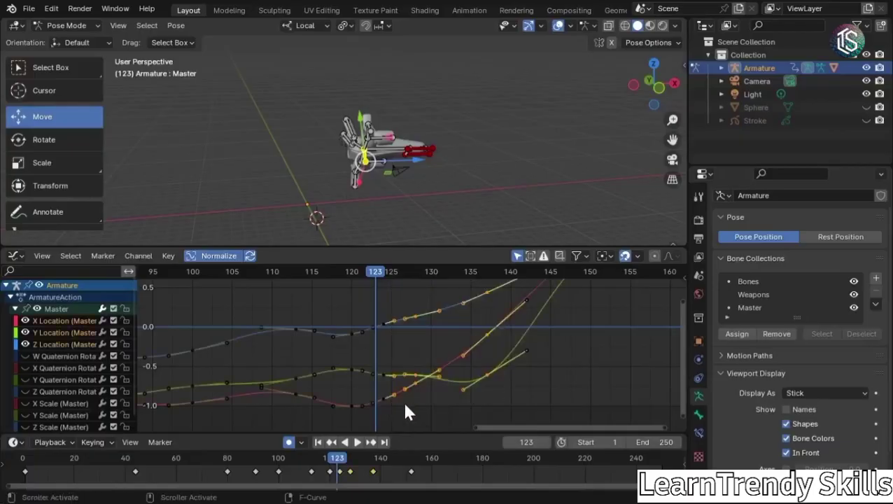
{"action": "key", "text": "g"}
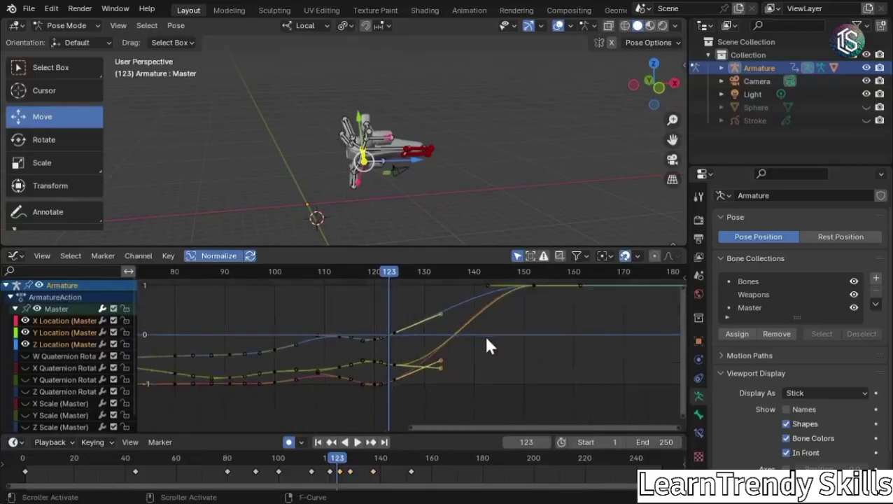
{"action": "middle_click_drag", "start_coordinate": [538, 305], "coordinate": [534, 325]}
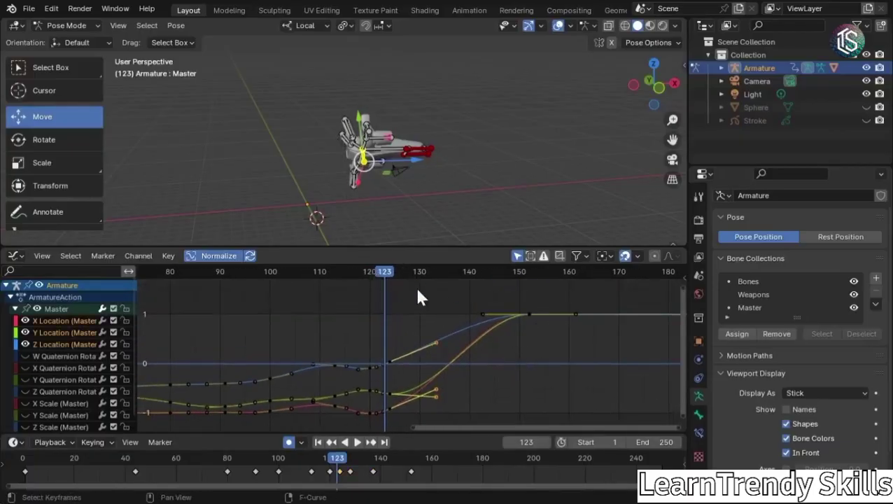
{"action": "left_click_drag", "start_coordinate": [577, 299], "coordinate": [509, 346]}
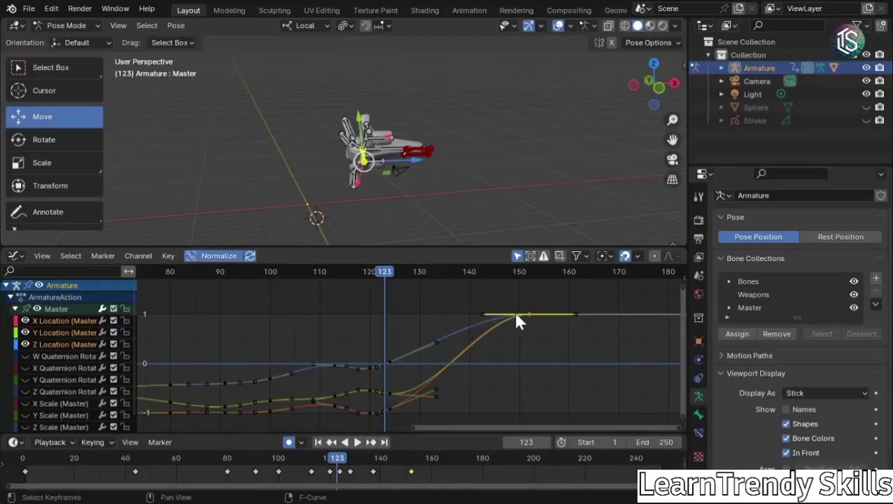
- Preview the pose around frame 146 and box-select only the end keyframe at frame 152
{"action": "scroll", "coordinate": [424, 150], "scroll_direction": "down", "scroll_amount": 4}
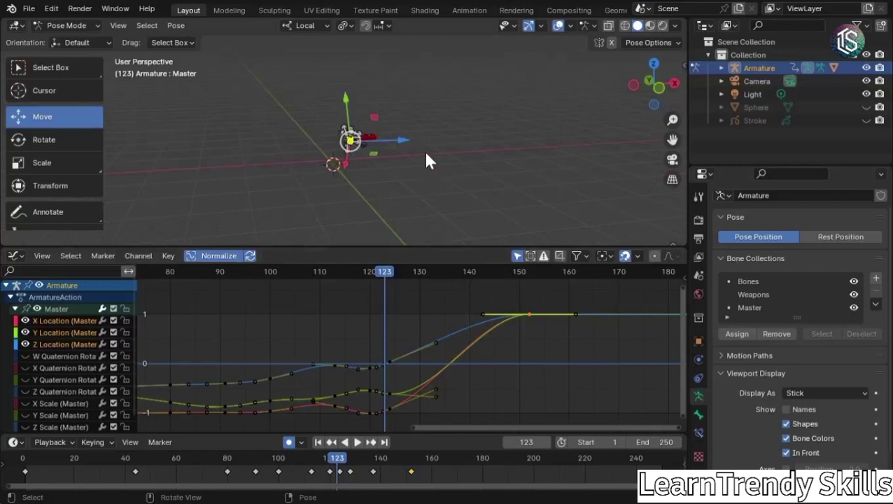
{"action": "left_click_drag", "start_coordinate": [383, 280], "coordinate": [454, 343]}
{"action": "scroll", "coordinate": [532, 196], "scroll_direction": "down", "scroll_amount": 2}
{"action": "scroll", "coordinate": [506, 344], "scroll_direction": "up", "scroll_amount": 3}
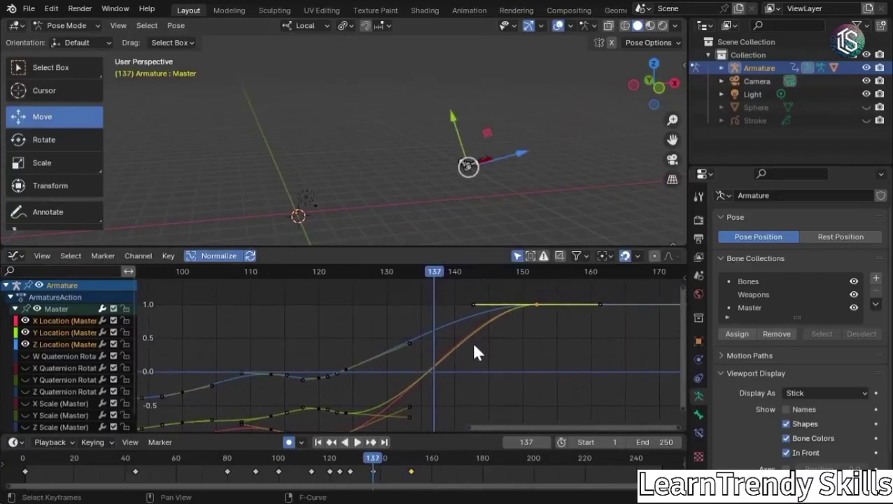
{"action": "left_click", "coordinate": [564, 336]}
{"action": "left_click_drag", "start_coordinate": [564, 284], "coordinate": [508, 334]}
- Give the frame-152 keyframe Vector handles, then return to frame 97
{"action": "left_click", "coordinate": [168, 255]}
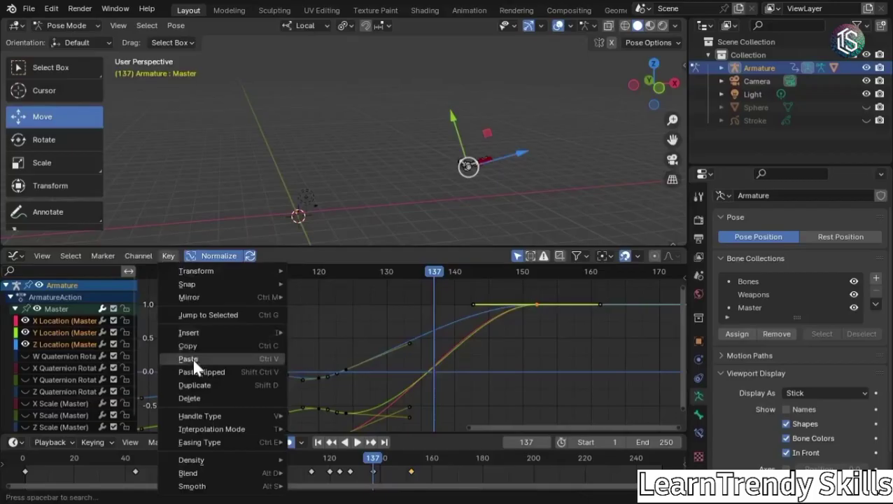
{"action": "mouse_move", "coordinate": [223, 417]}
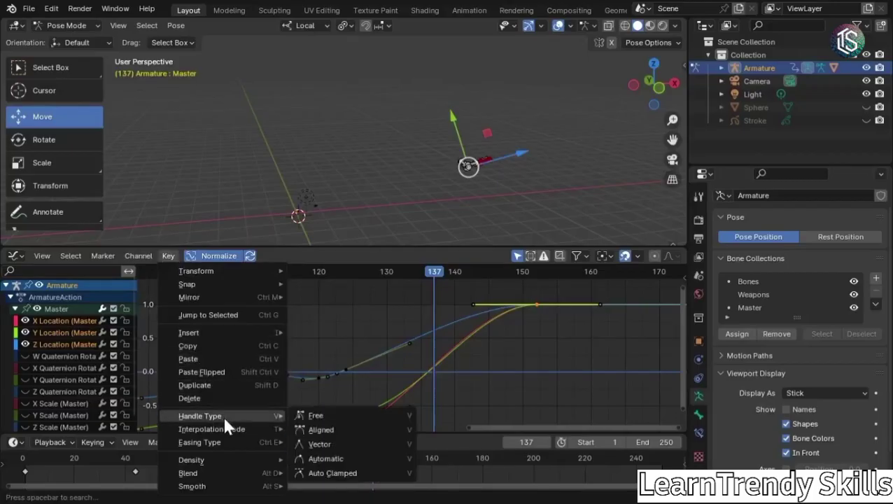
{"action": "left_click", "coordinate": [329, 444]}
{"action": "scroll", "coordinate": [356, 329], "scroll_direction": "down", "scroll_amount": 1}
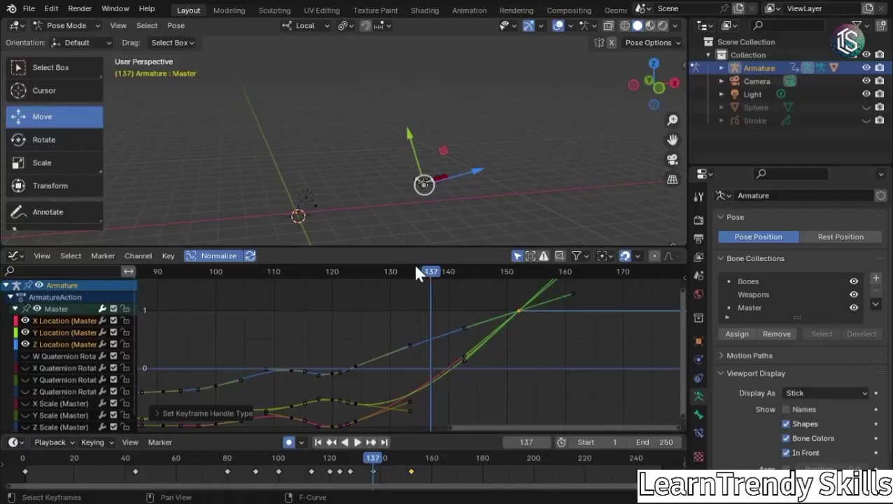
{"action": "left_click_drag", "start_coordinate": [416, 273], "coordinate": [200, 275]}
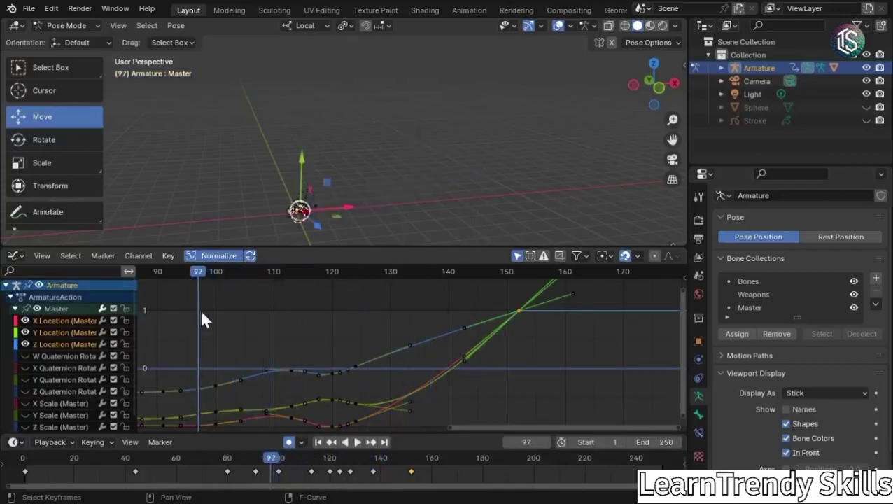
{"action": "left_click", "coordinate": [358, 441]}
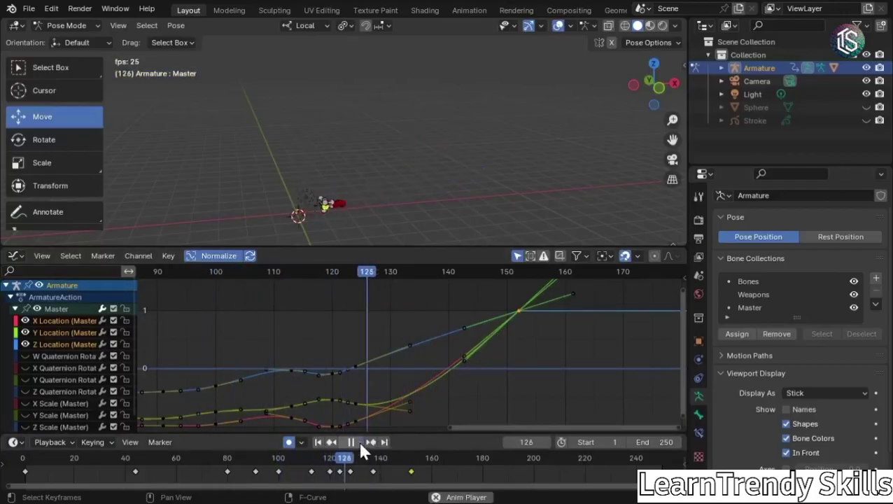
{"action": "left_click", "coordinate": [357, 441]}
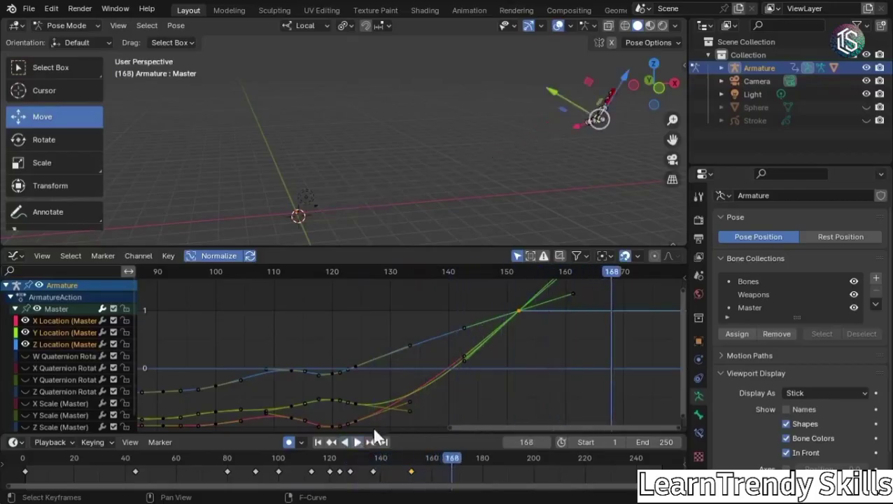
{"action": "left_click_drag", "start_coordinate": [560, 272], "coordinate": [520, 300]}
{"action": "middle_click_drag", "start_coordinate": [510, 351], "coordinate": [453, 371]}
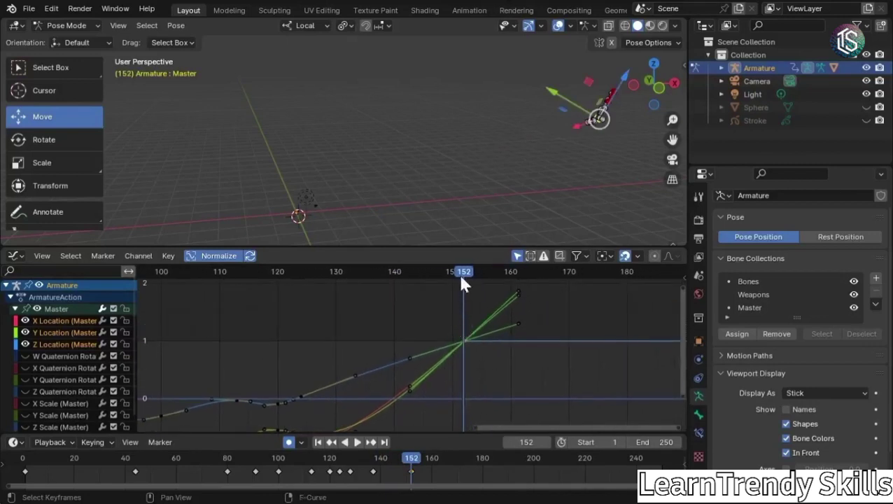
{"action": "left_click_drag", "start_coordinate": [461, 268], "coordinate": [543, 250]}
{"action": "middle_click_drag", "start_coordinate": [524, 317], "coordinate": [456, 378]}
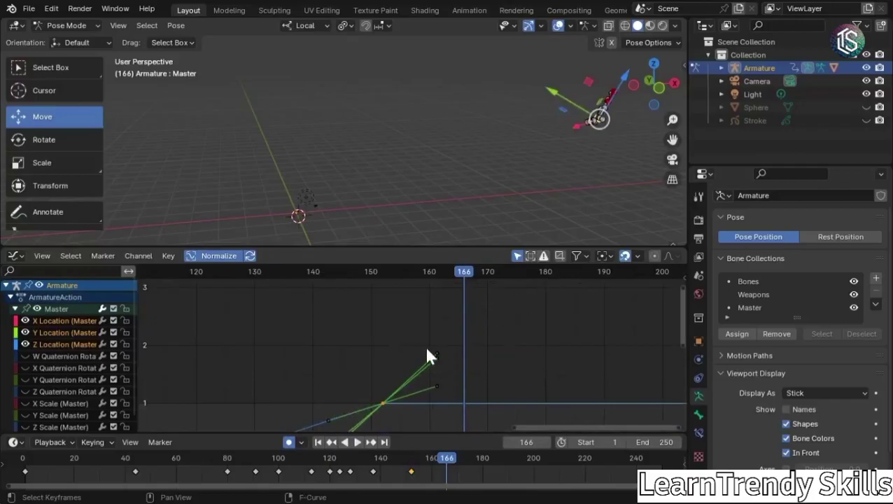
{"action": "middle_click_drag", "start_coordinate": [382, 359], "coordinate": [432, 279]}
{"action": "left_click", "coordinate": [423, 273]}
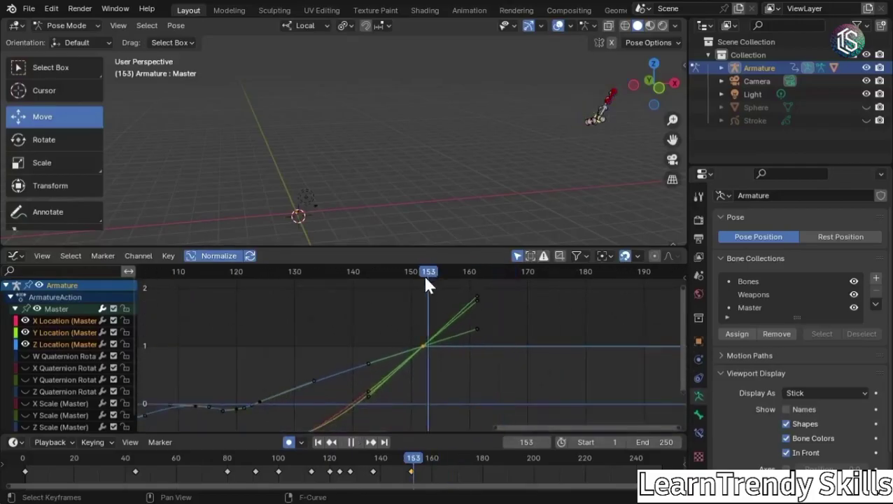
{"action": "left_click_drag", "start_coordinate": [446, 321], "coordinate": [400, 372]}
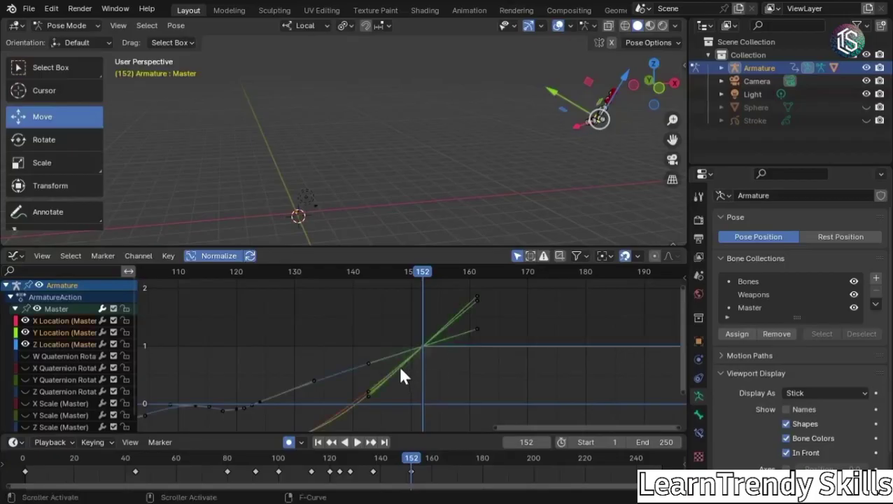
- Set Linear Extrapolation on the location curves and view them climbing past frame 152
{"action": "left_click", "coordinate": [138, 256]}
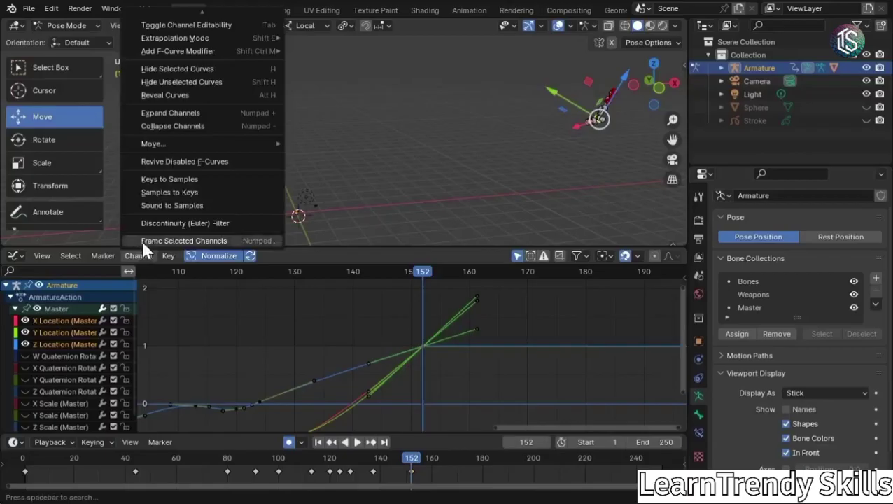
{"action": "mouse_move", "coordinate": [184, 39]}
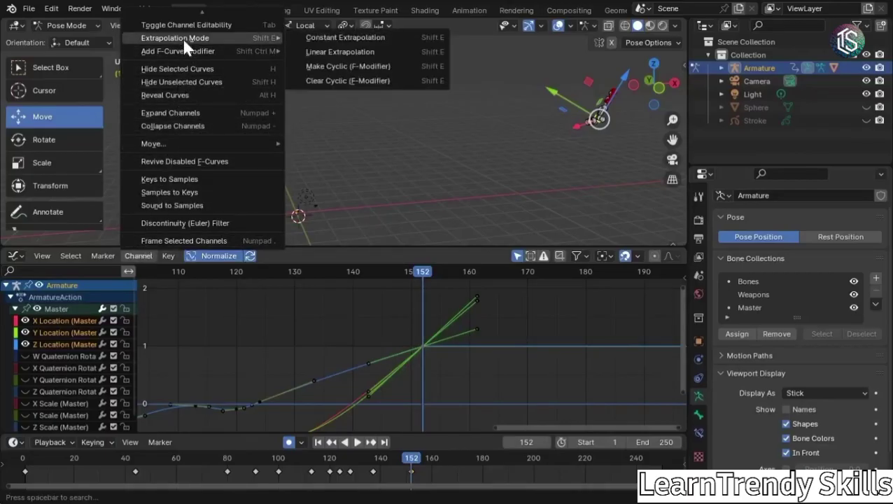
{"action": "left_click", "coordinate": [355, 51]}
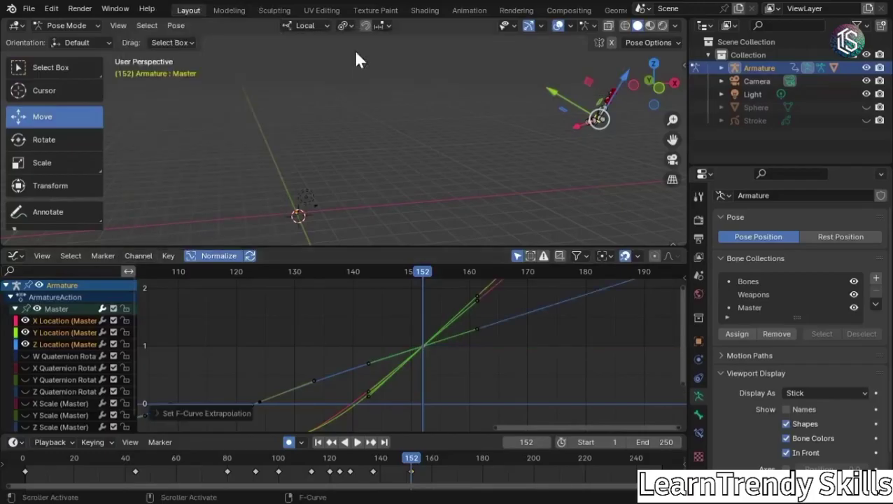
{"action": "scroll", "coordinate": [509, 343], "scroll_direction": "down", "scroll_amount": 5}
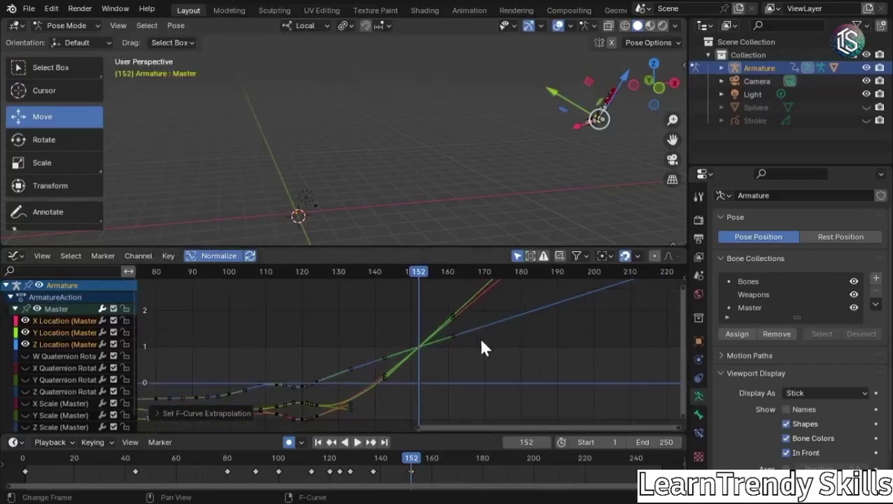
{"action": "middle_click_drag", "start_coordinate": [471, 345], "coordinate": [438, 379]}
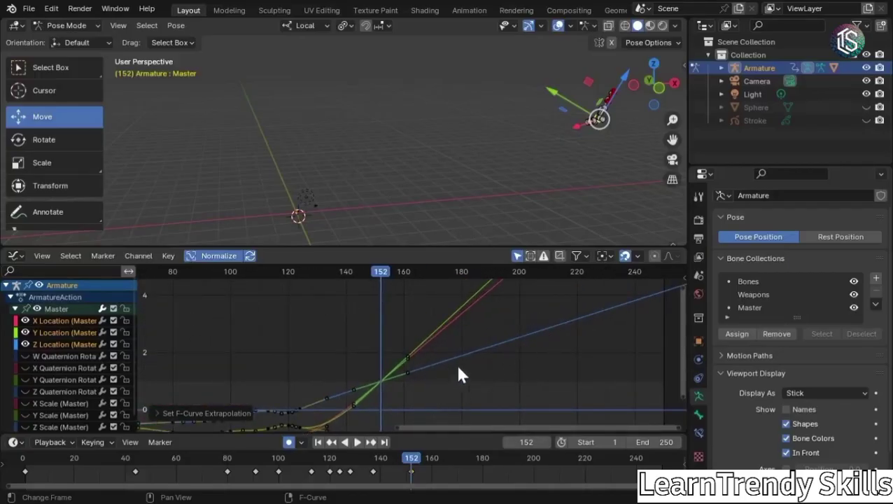
{"action": "scroll", "coordinate": [439, 367], "scroll_direction": "up", "scroll_amount": 2}
{"action": "mouse_move", "coordinate": [393, 393]}
{"action": "middle_mouse_down"}
{"action": "mouse_move", "coordinate": [358, 412]}
{"action": "mouse_move", "coordinate": [413, 329]}
{"action": "mouse_move", "coordinate": [439, 317]}
{"action": "middle_mouse_up"}
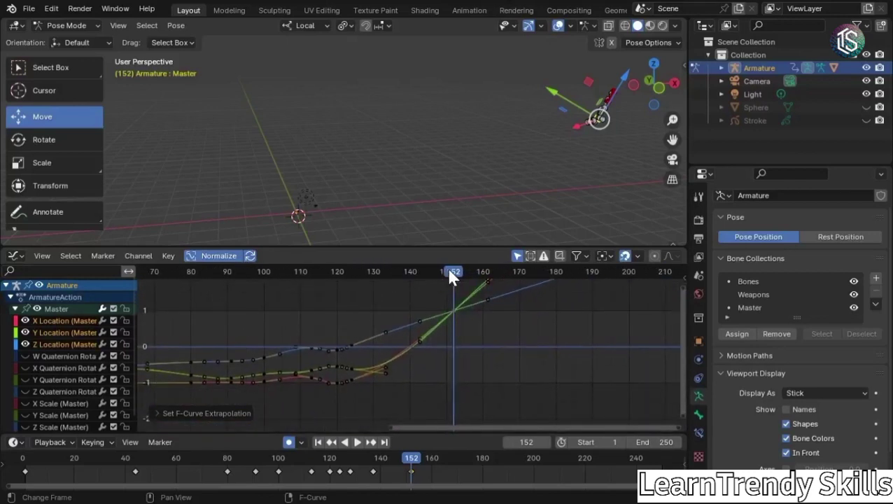
- Play the animation from frame 115 and pan to show the curves from their start
{"action": "left_click_drag", "start_coordinate": [453, 275], "coordinate": [317, 311]}
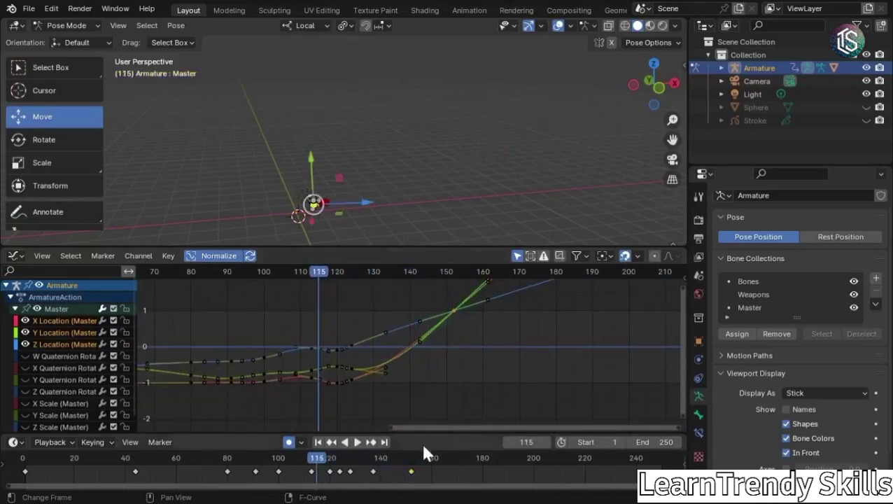
{"action": "left_click", "coordinate": [357, 442]}
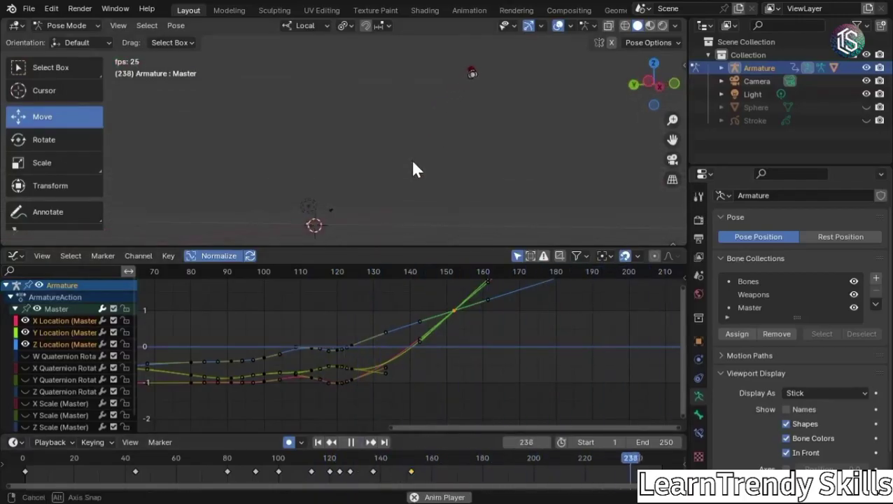
{"action": "middle_click_drag", "start_coordinate": [361, 338], "coordinate": [516, 345]}
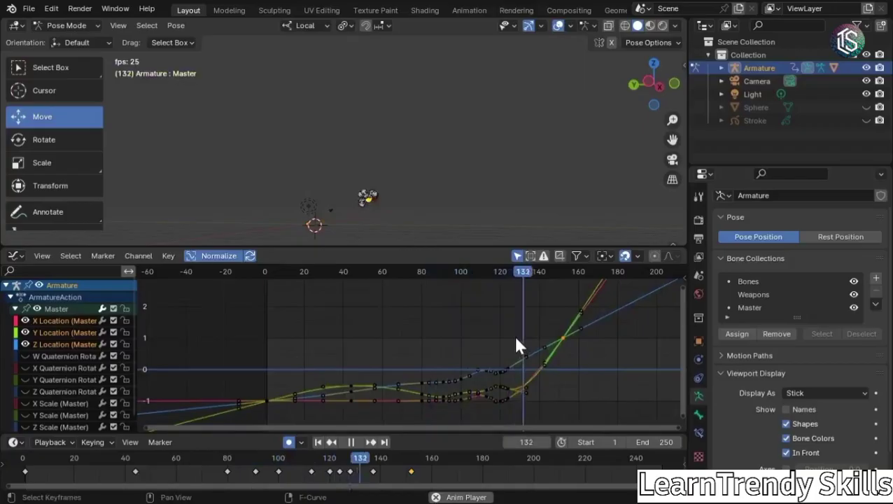